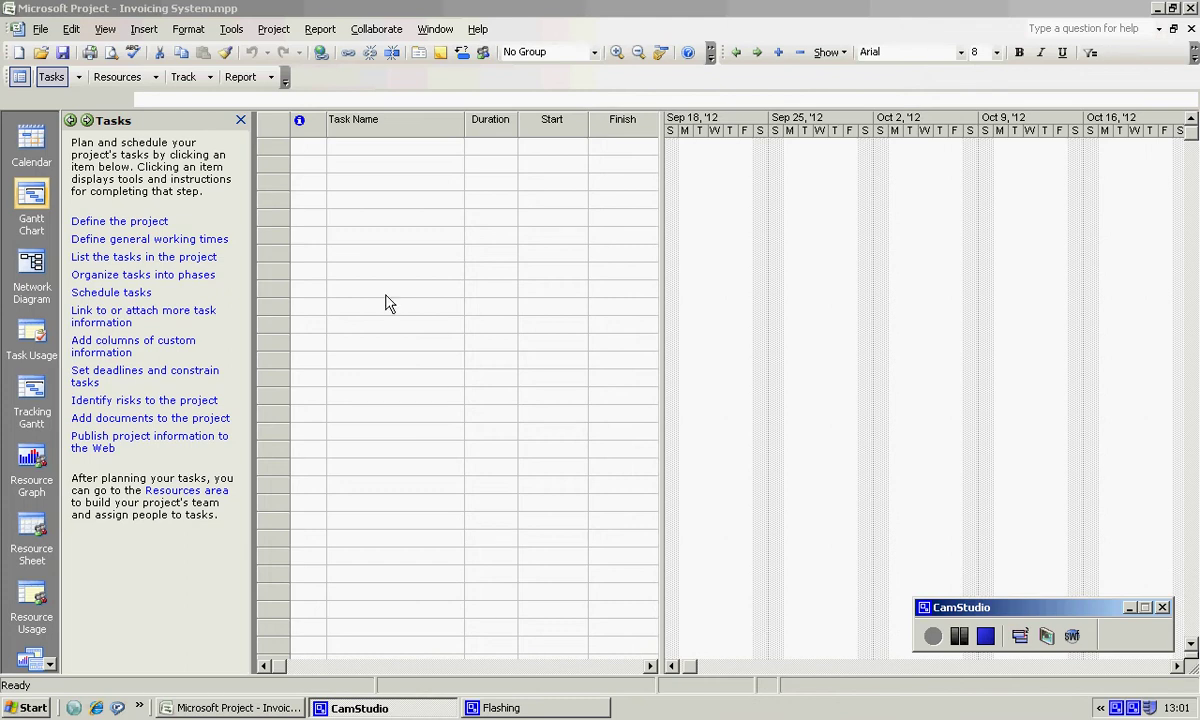
Step: Open Change Working Time with Standard (Project Calendar) selected and start a new base calendar
click(229, 31)
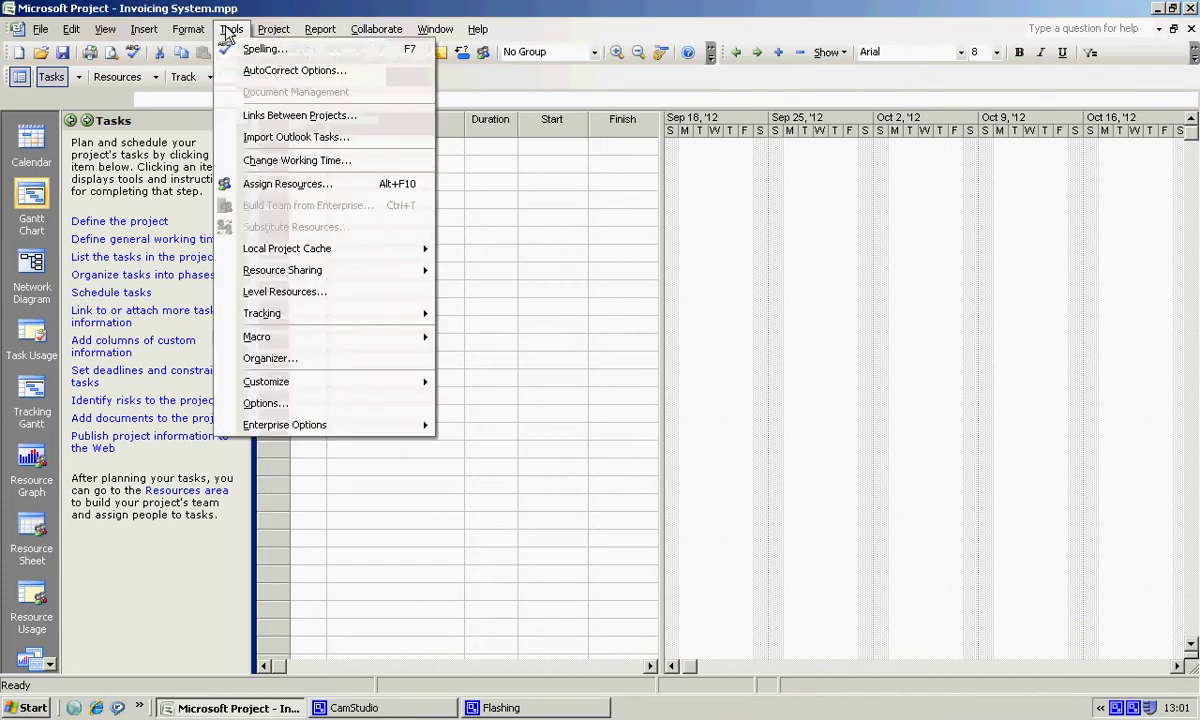
click(250, 162)
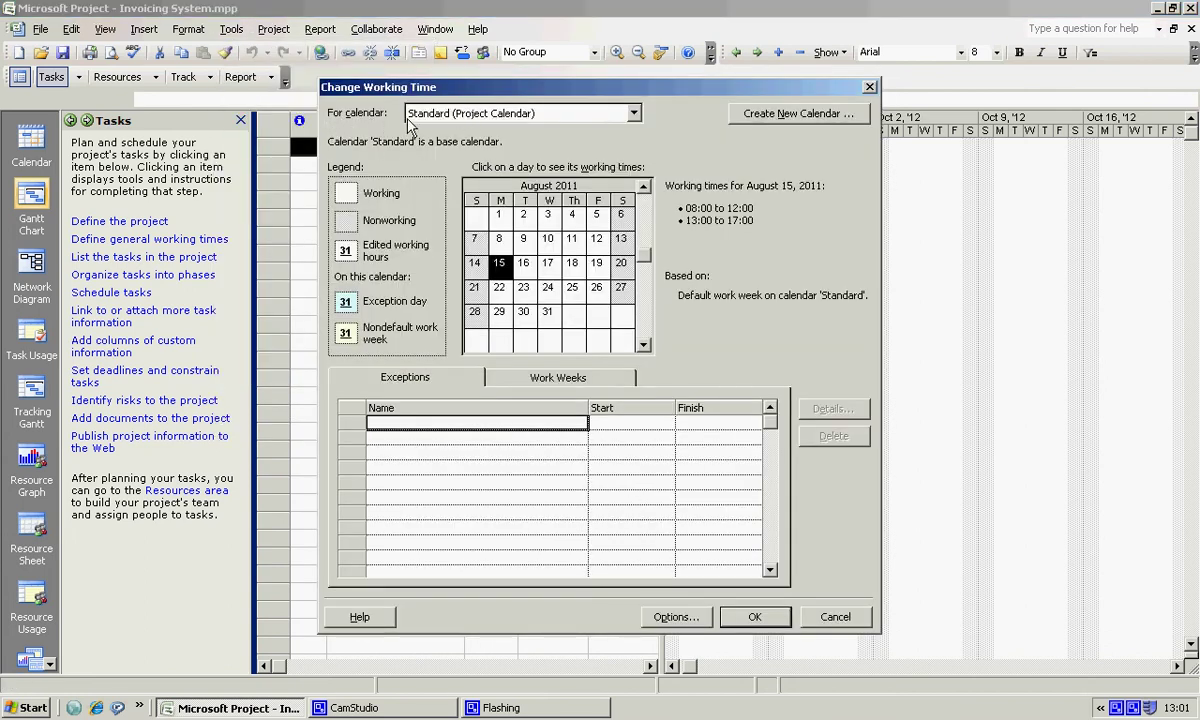
click(634, 114)
click(635, 115)
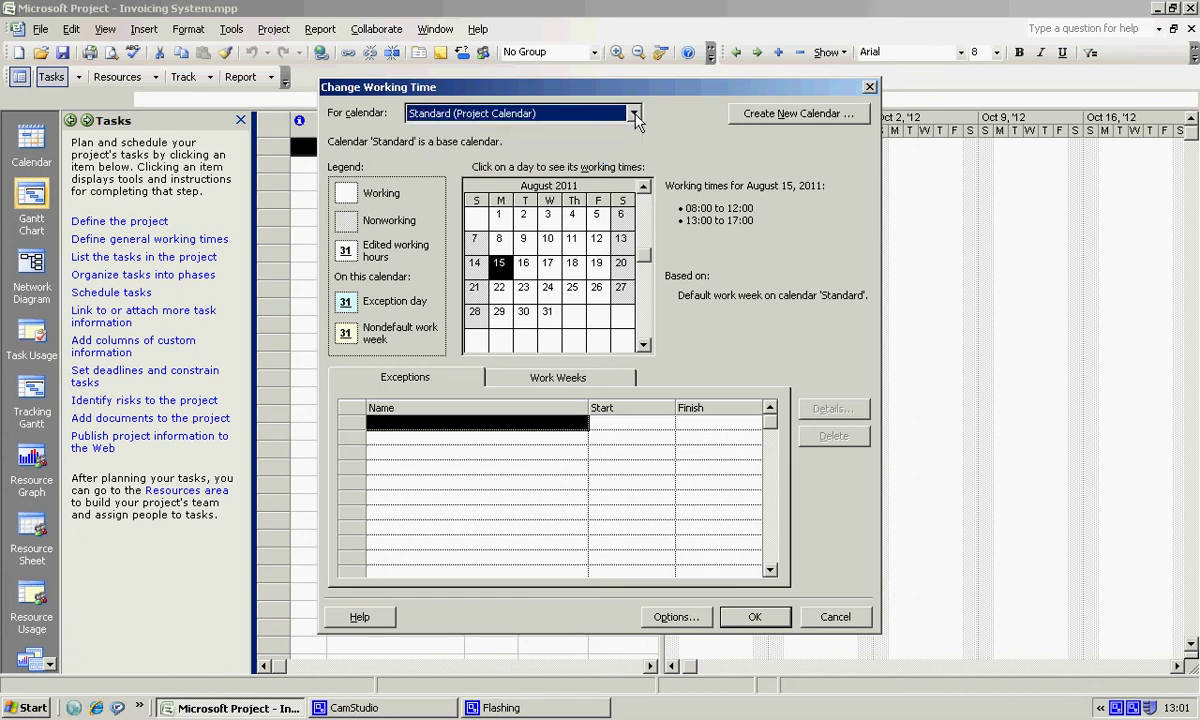
click(764, 118)
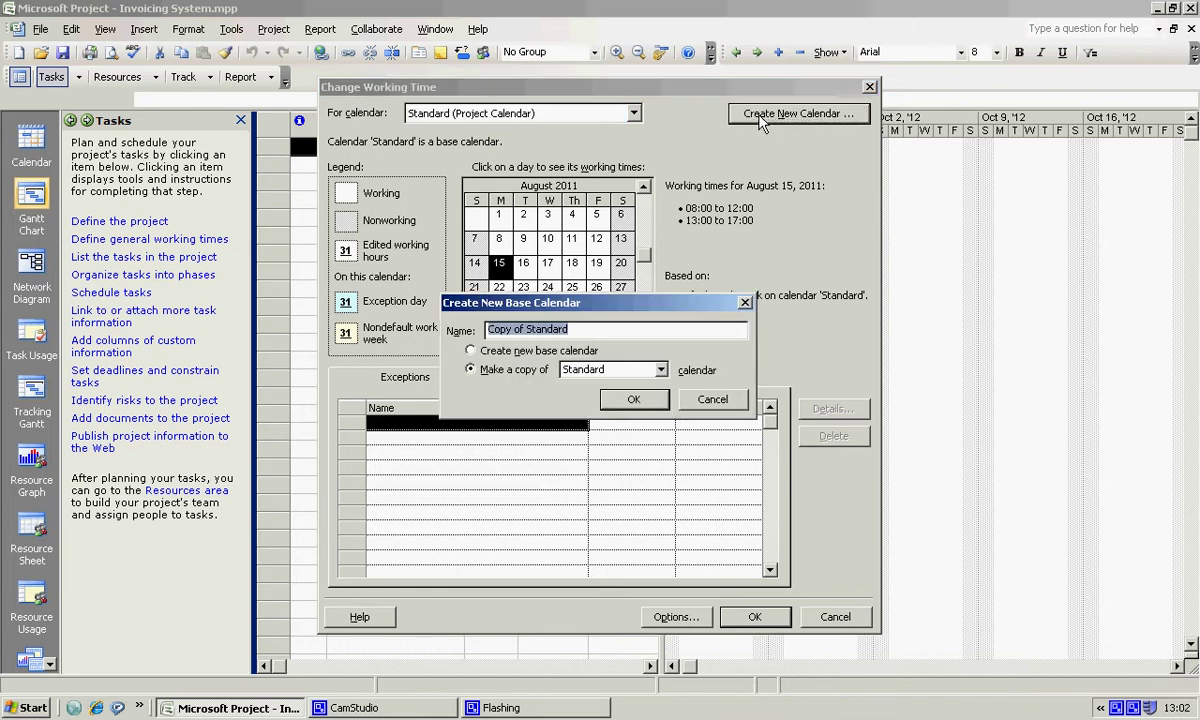
Step: Replace the suggested name 'Copy of Standard' with 'Main calendar'
click(573, 330)
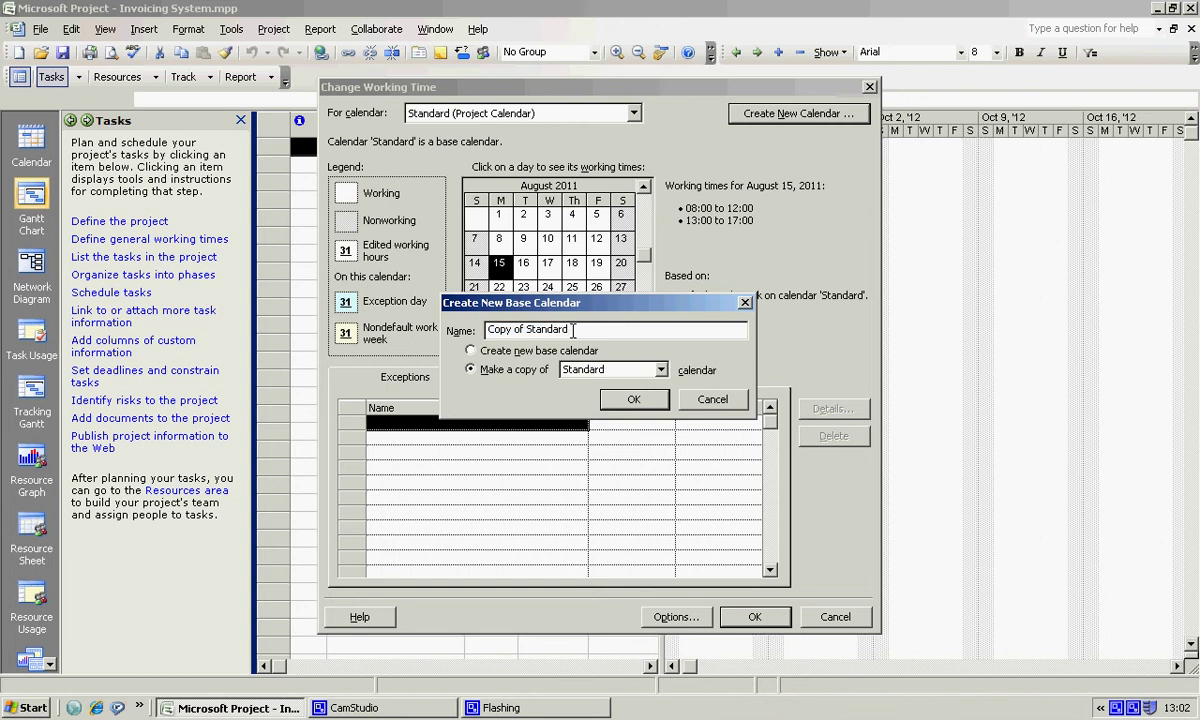
key(BackSpace)
key(BackSpace)
key(BackSpace)
key(BackSpace)
key(BackSpace)
key(BackSpace)
key(BackSpace)
key(BackSpace)
key(BackSpace)
key(BackSpace)
key(BackSpace)
key(BackSpace)
key(BackSpace)
key(BackSpace)
key(BackSpace)
text(Main cal)
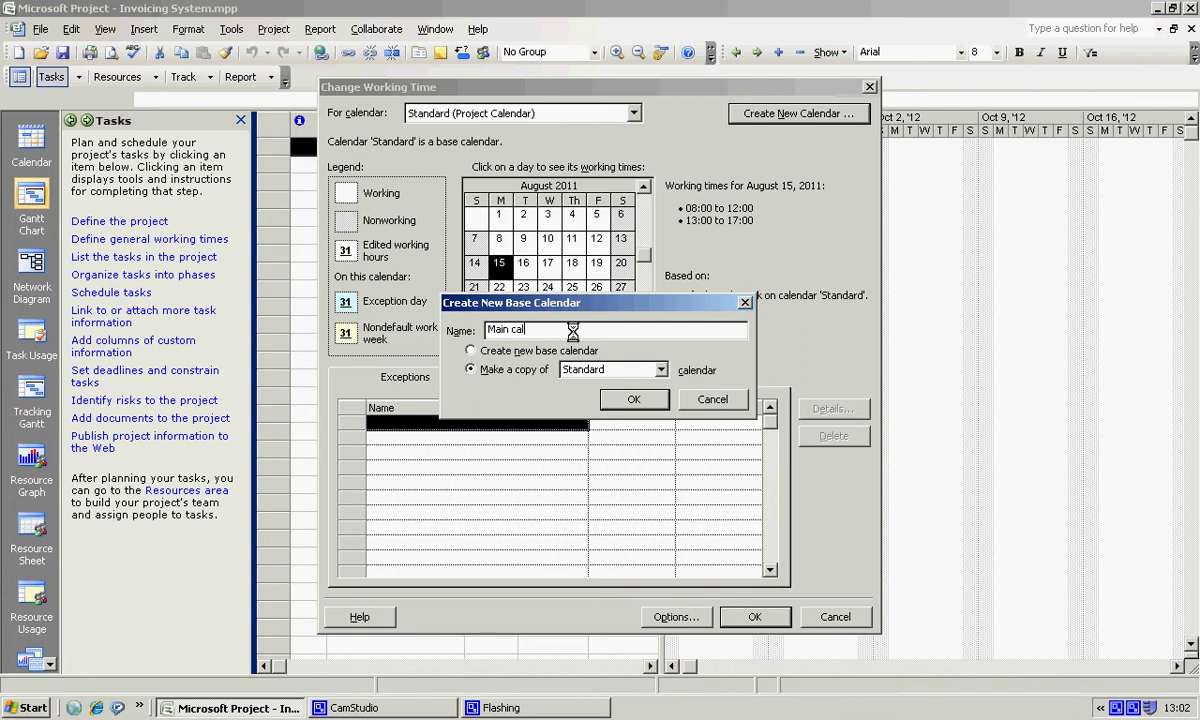
text(endar)
click(634, 400)
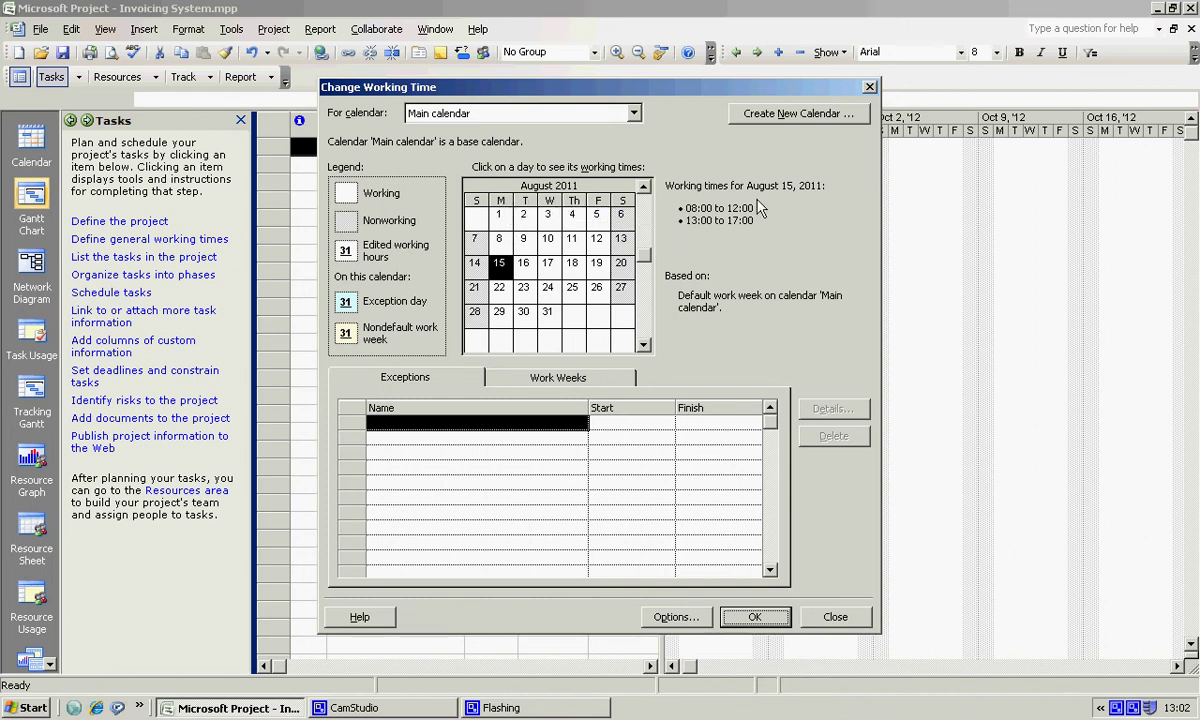
Step: Add a 'Sept hols' exception making September 30, 2011 a nonworking day
click(644, 347)
click(499, 312)
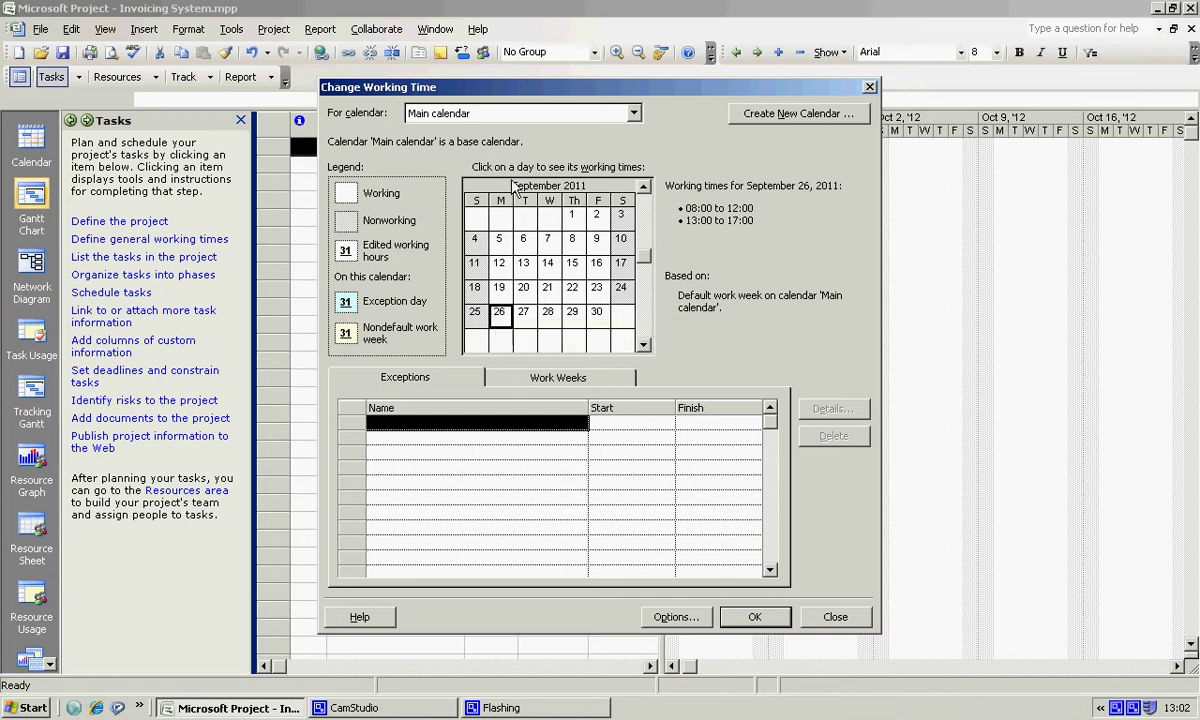
click(598, 313)
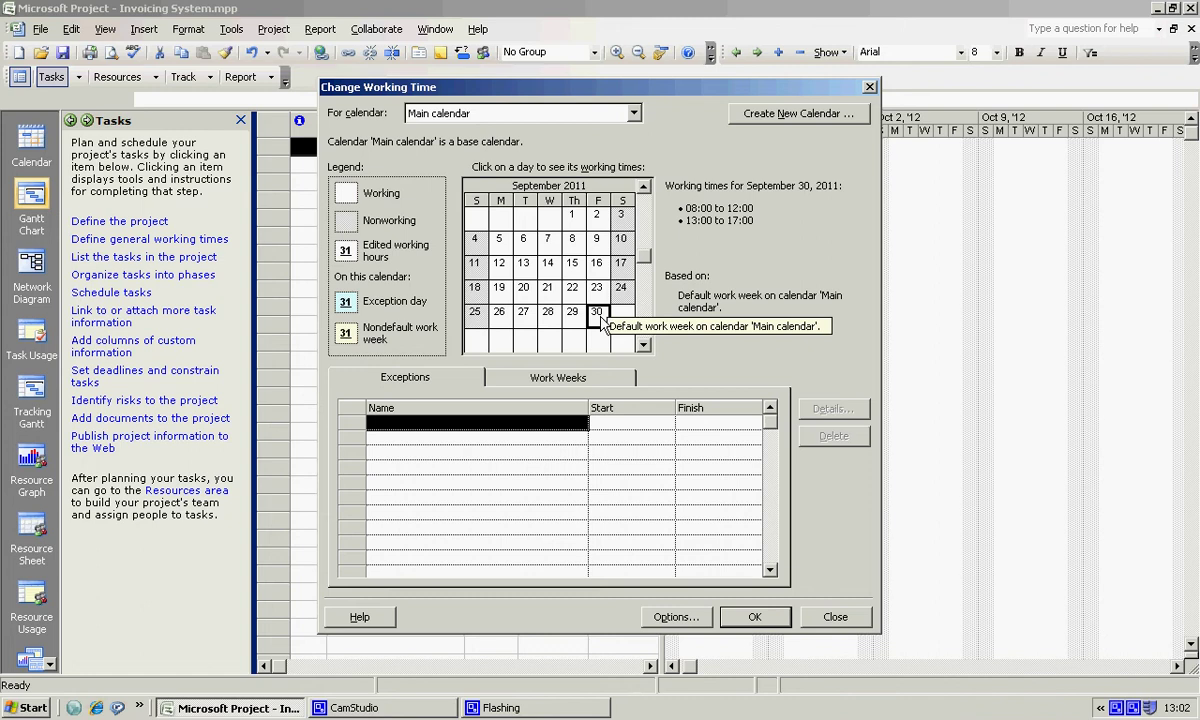
click(457, 423)
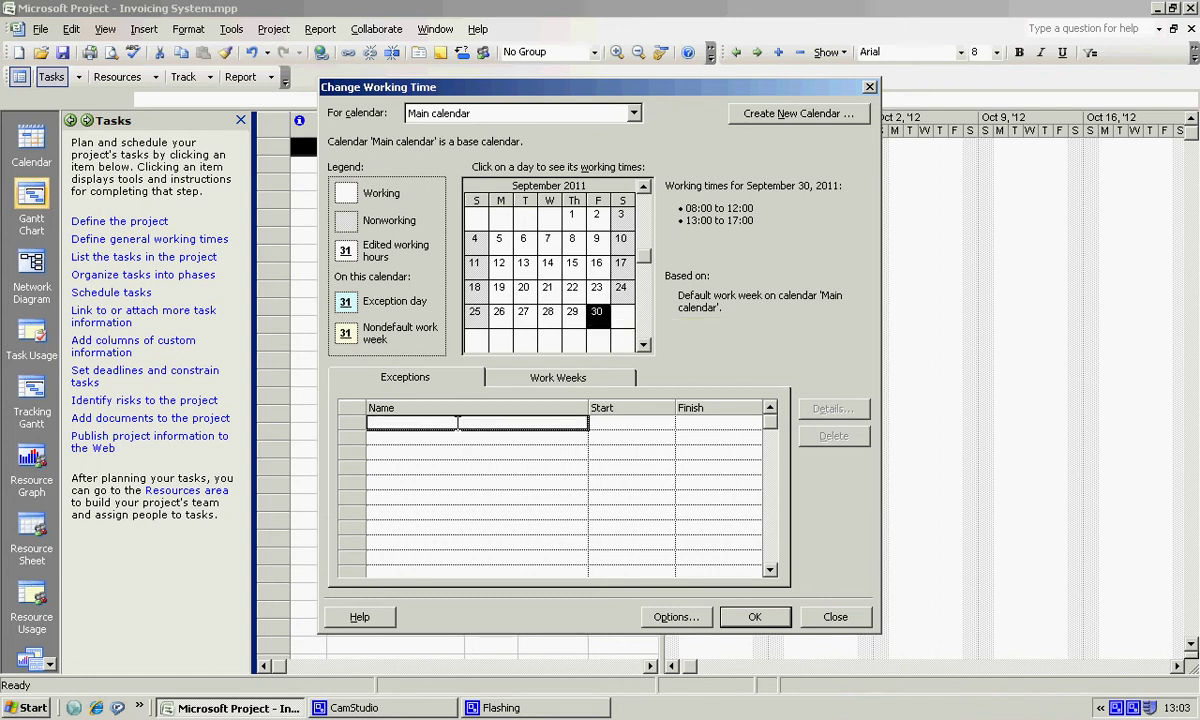
text(Sept ho)
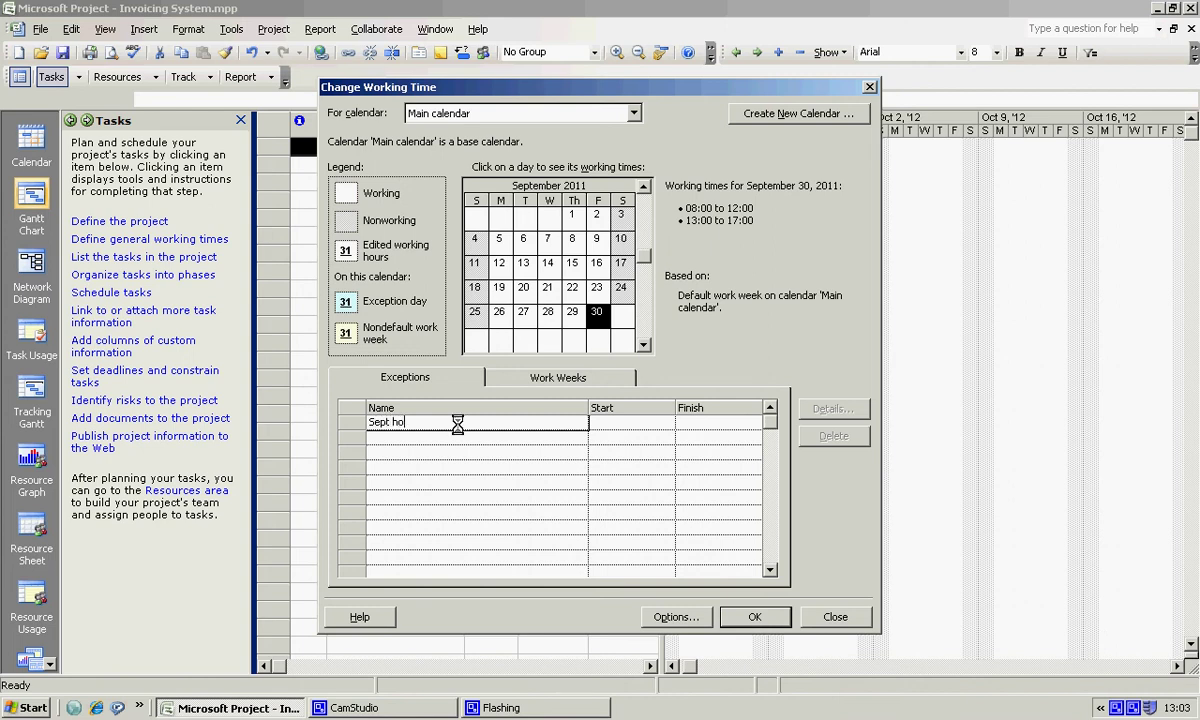
text(ls)
key(Return)
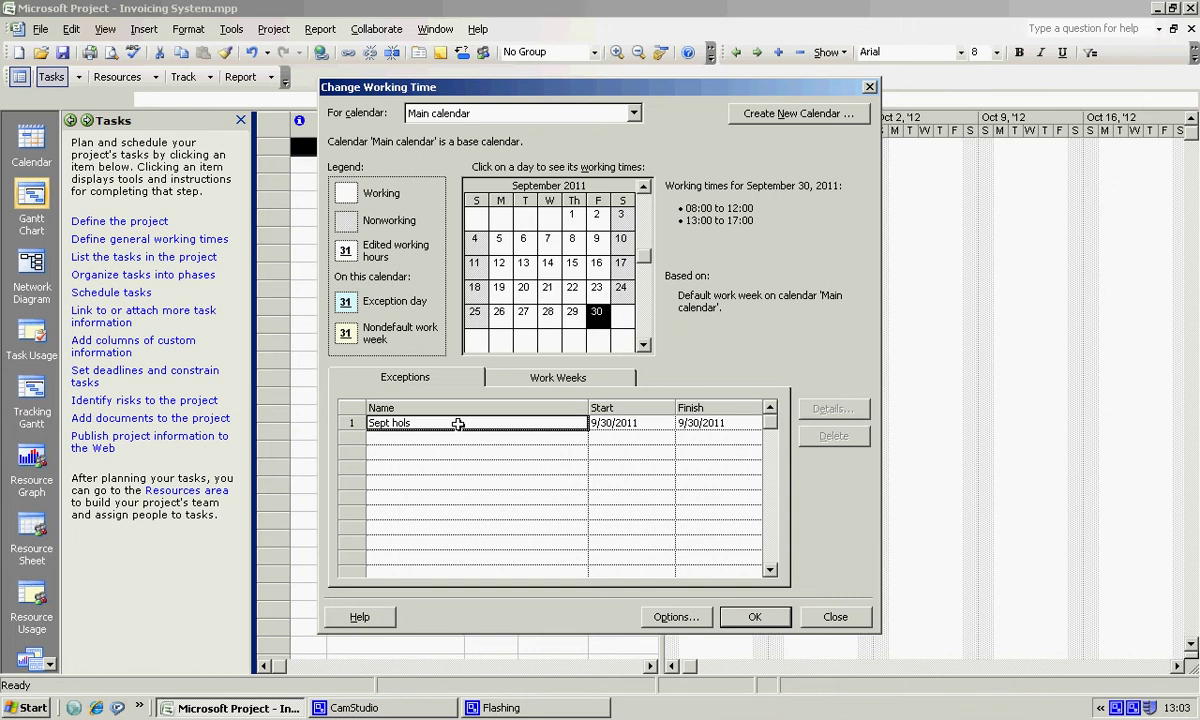
click(612, 423)
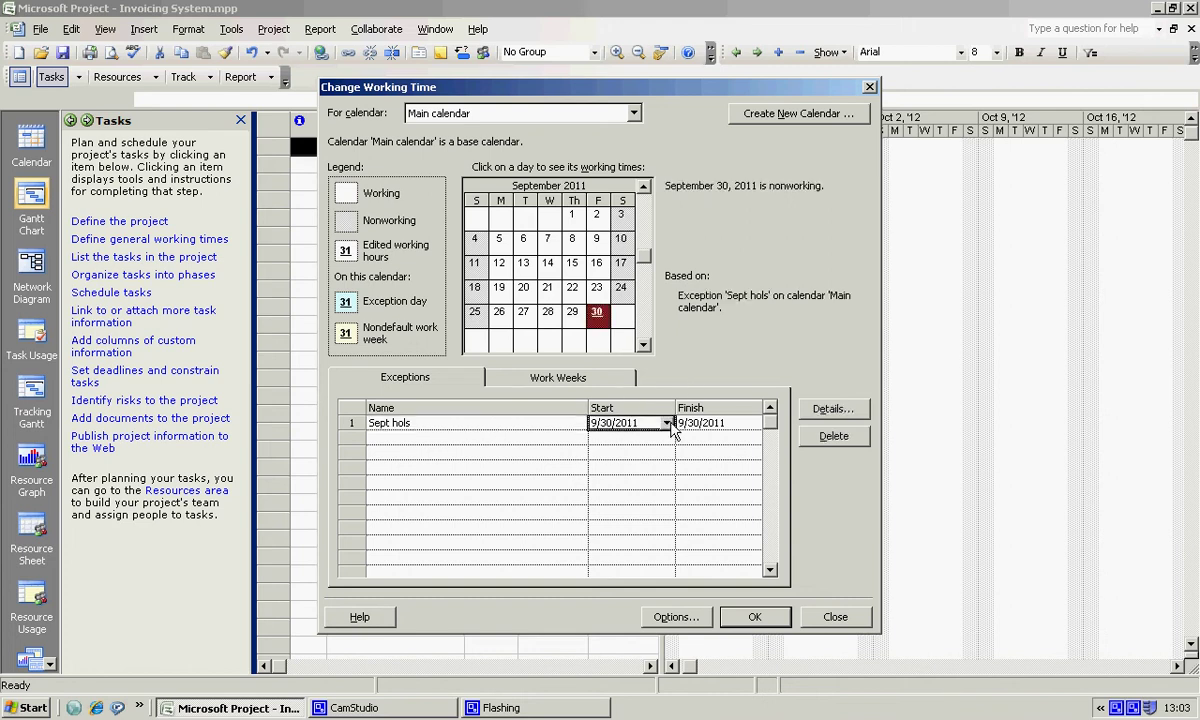
click(668, 423)
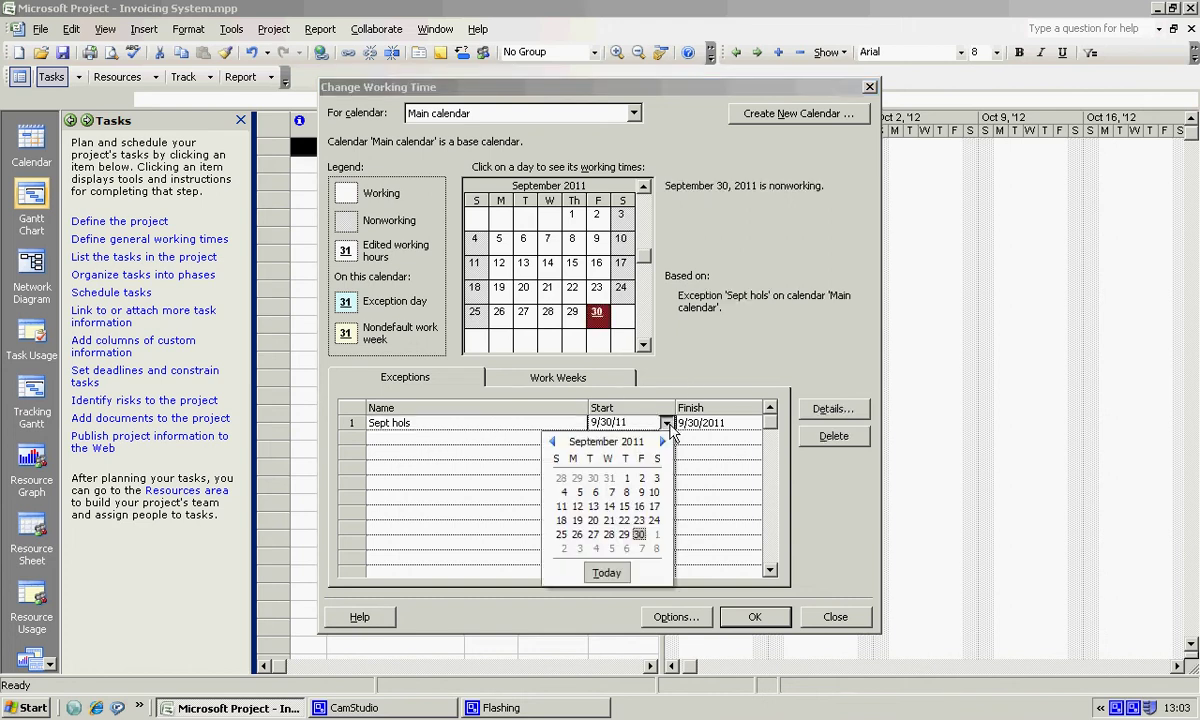
click(668, 424)
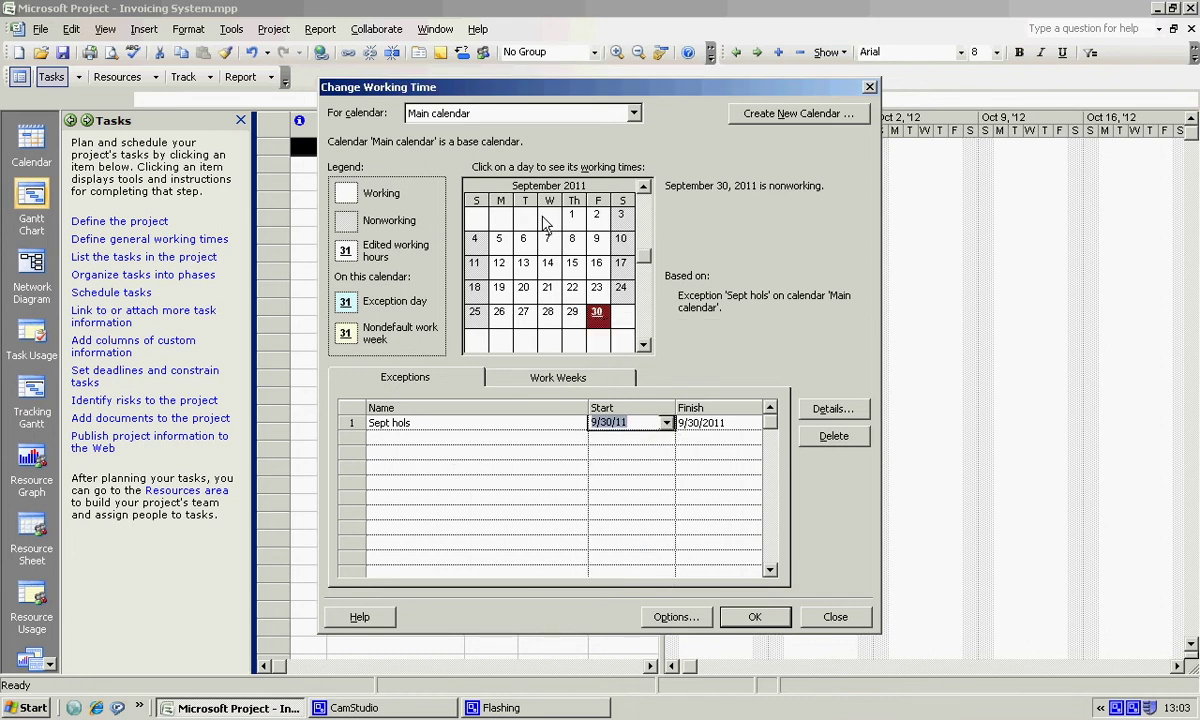
Step: Add a 'Christmas hols' exception covering December 26–27, 2011
click(644, 344)
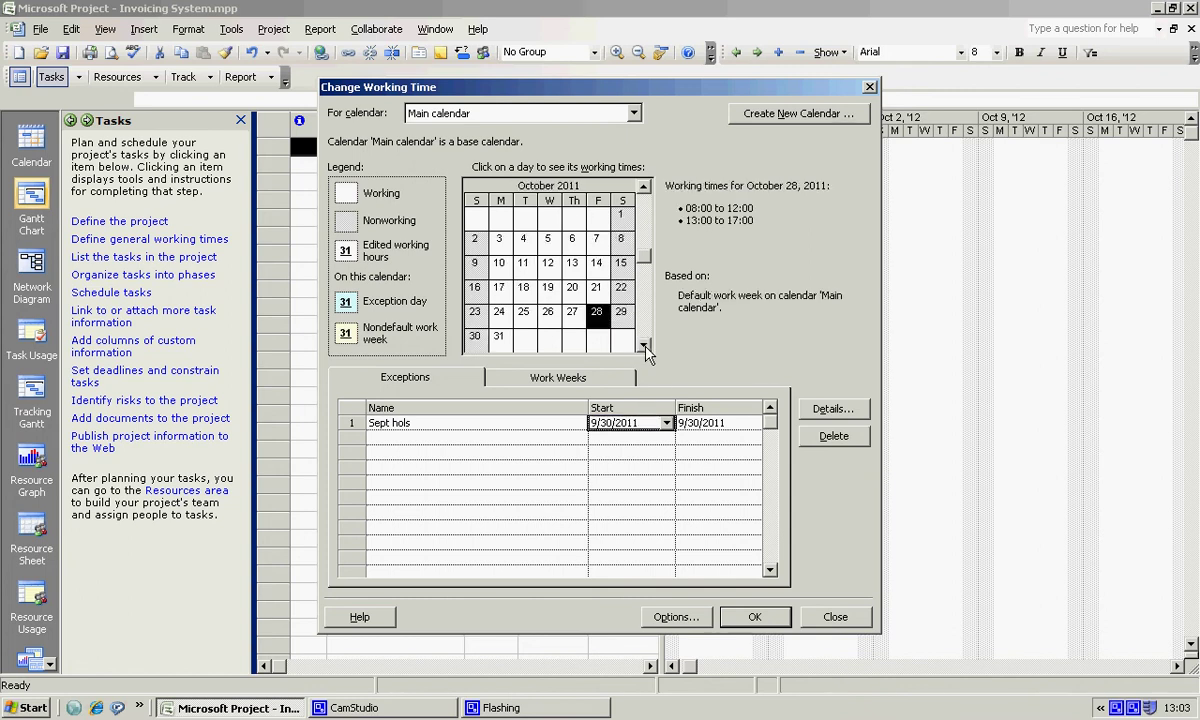
click(644, 344)
click(644, 345)
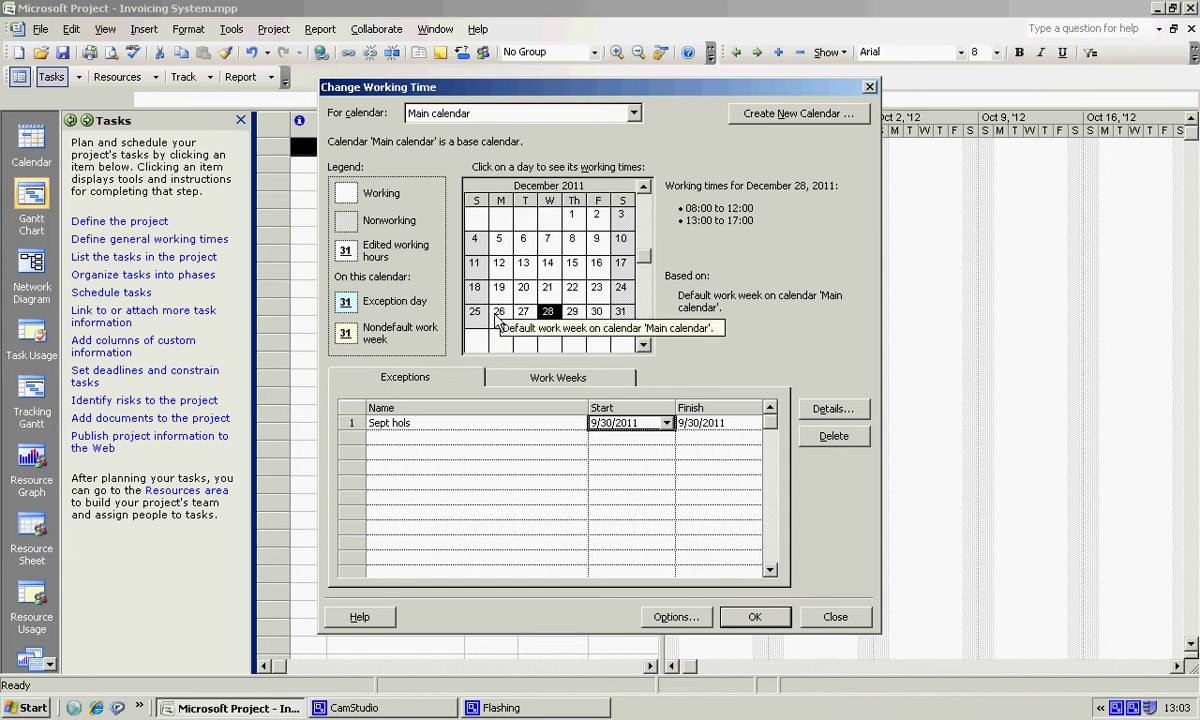
drag(498, 315, 527, 318)
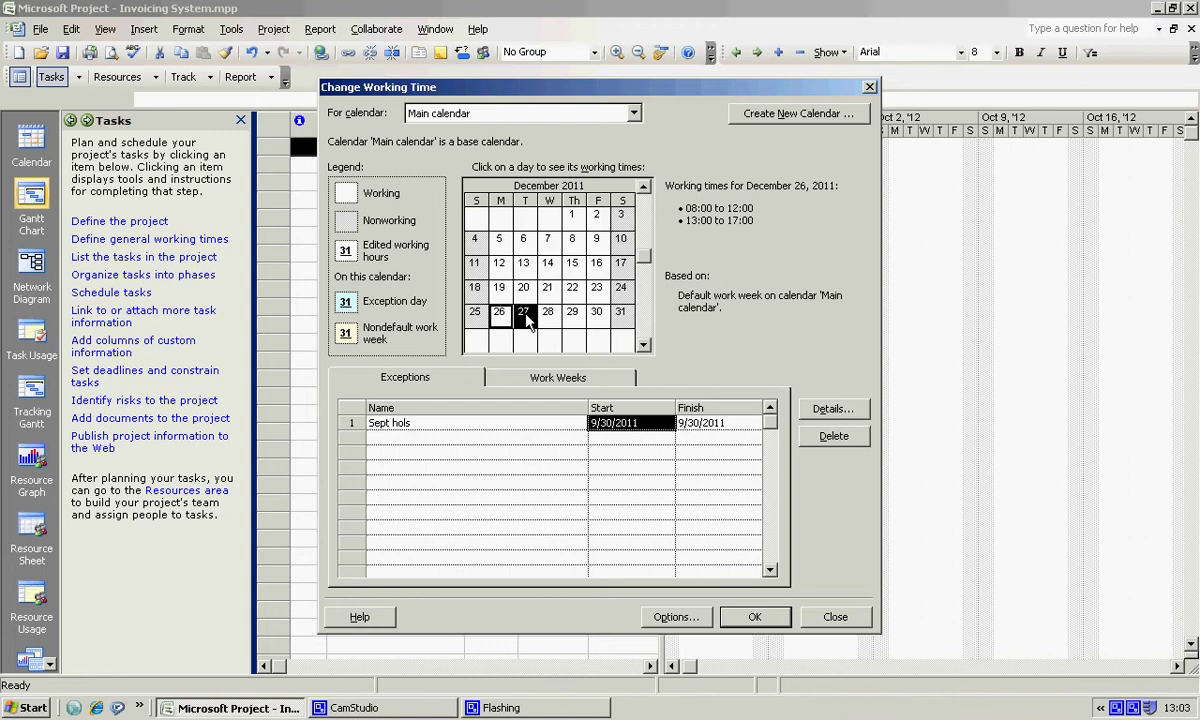
click(385, 439)
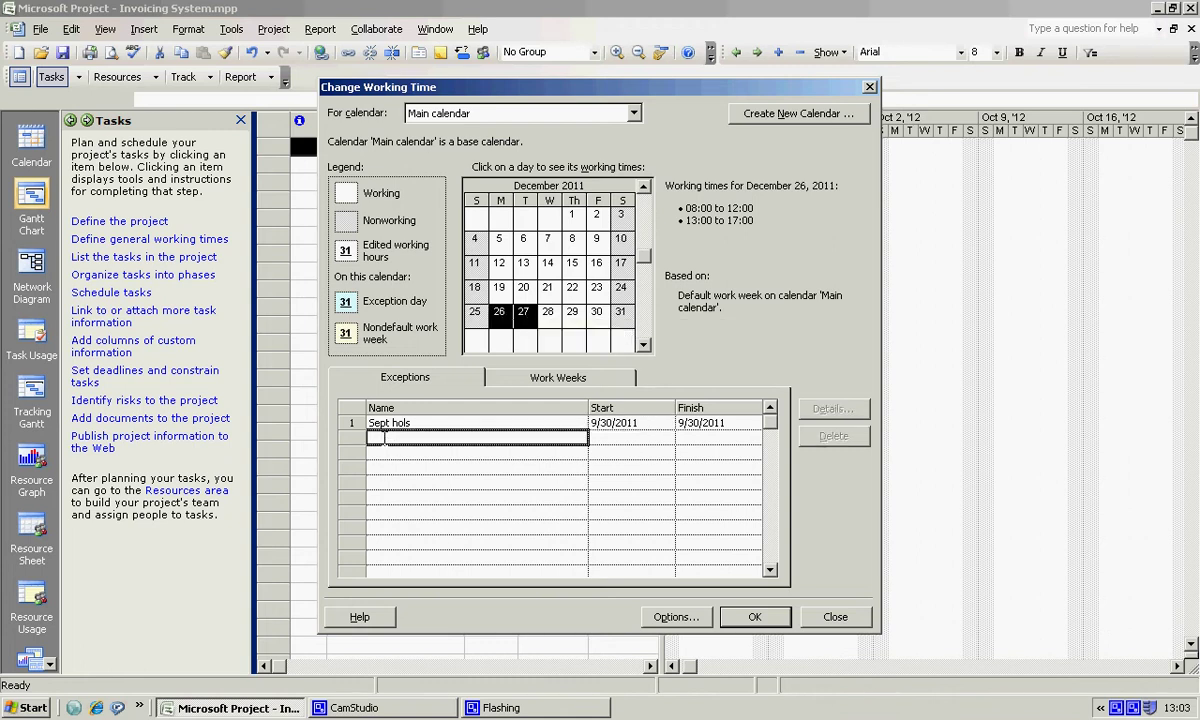
text(Christ)
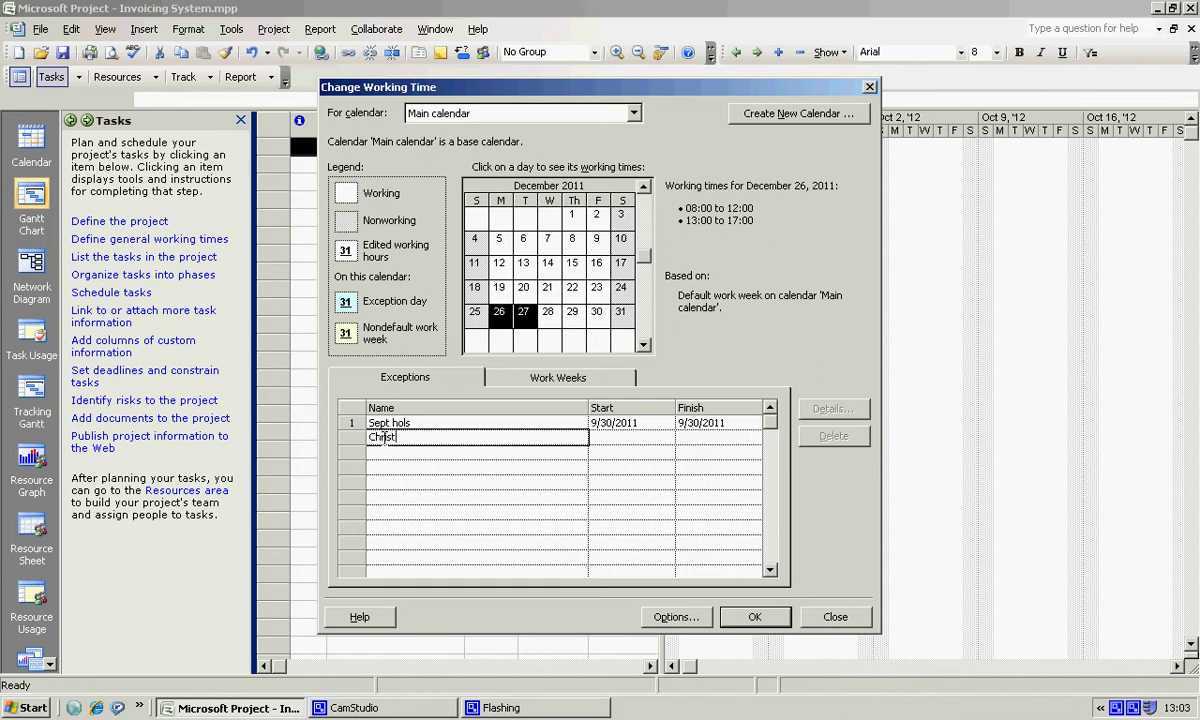
text(mas hols)
key(Return)
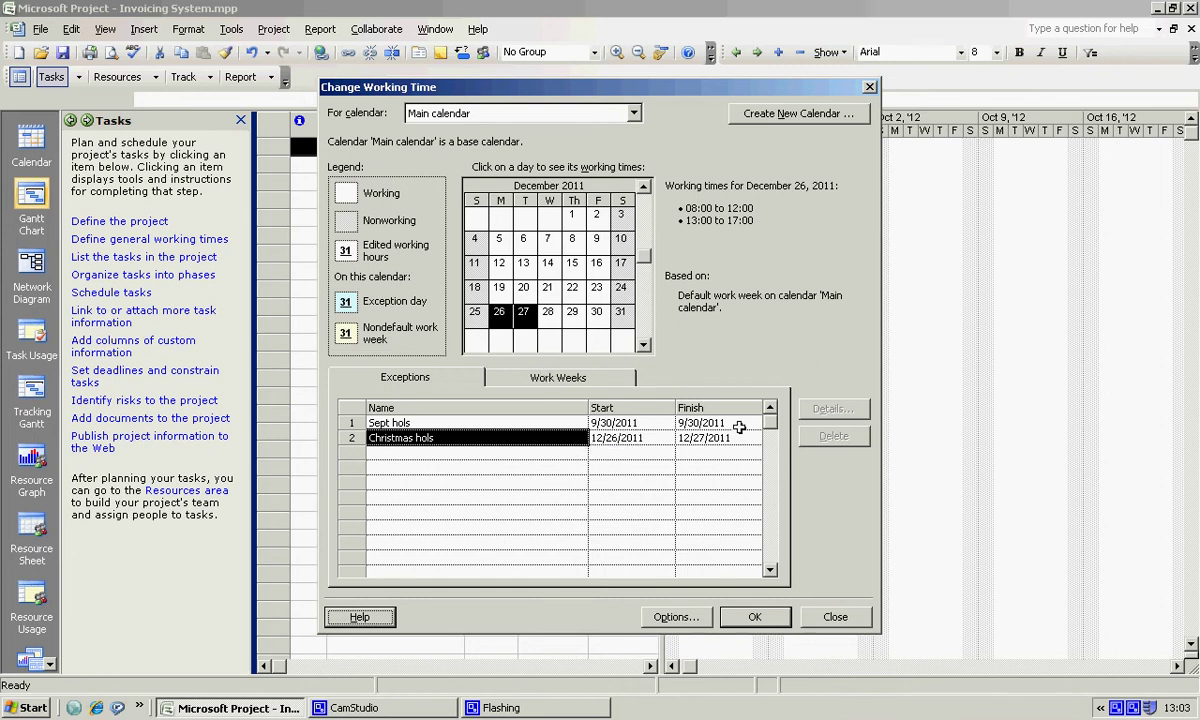
Step: Add a 'New Year hols' exception covering January 2–3, 2012
click(644, 344)
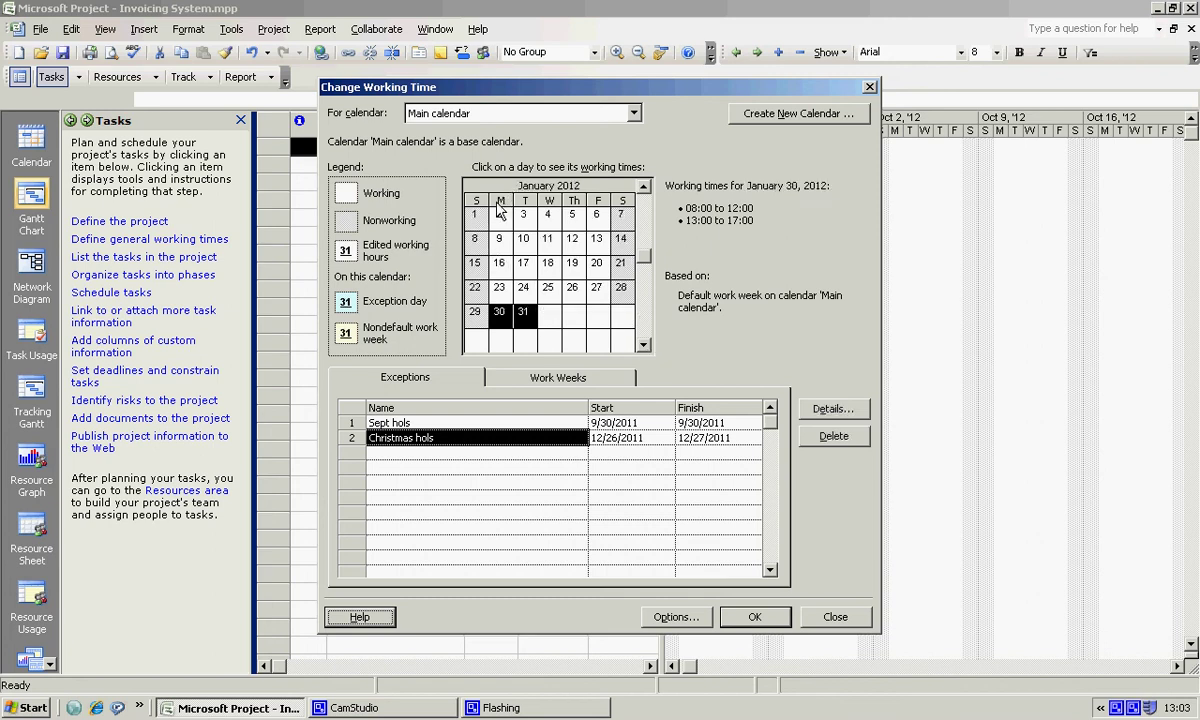
drag(499, 217, 525, 222)
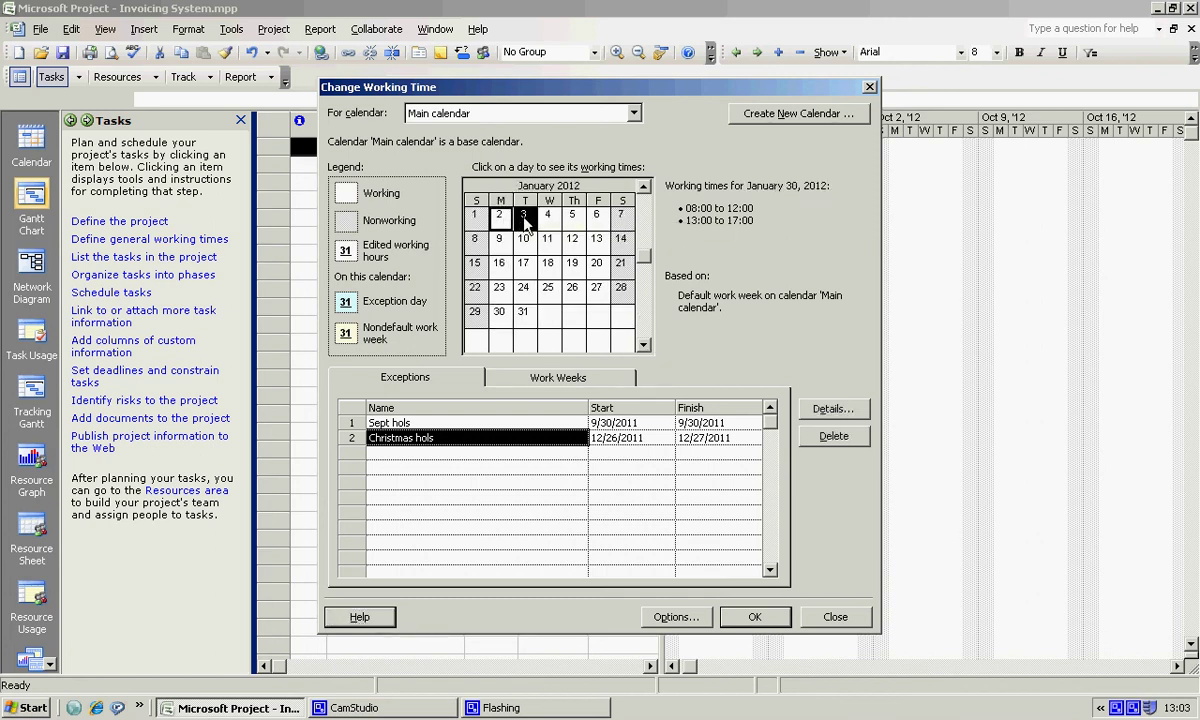
click(404, 455)
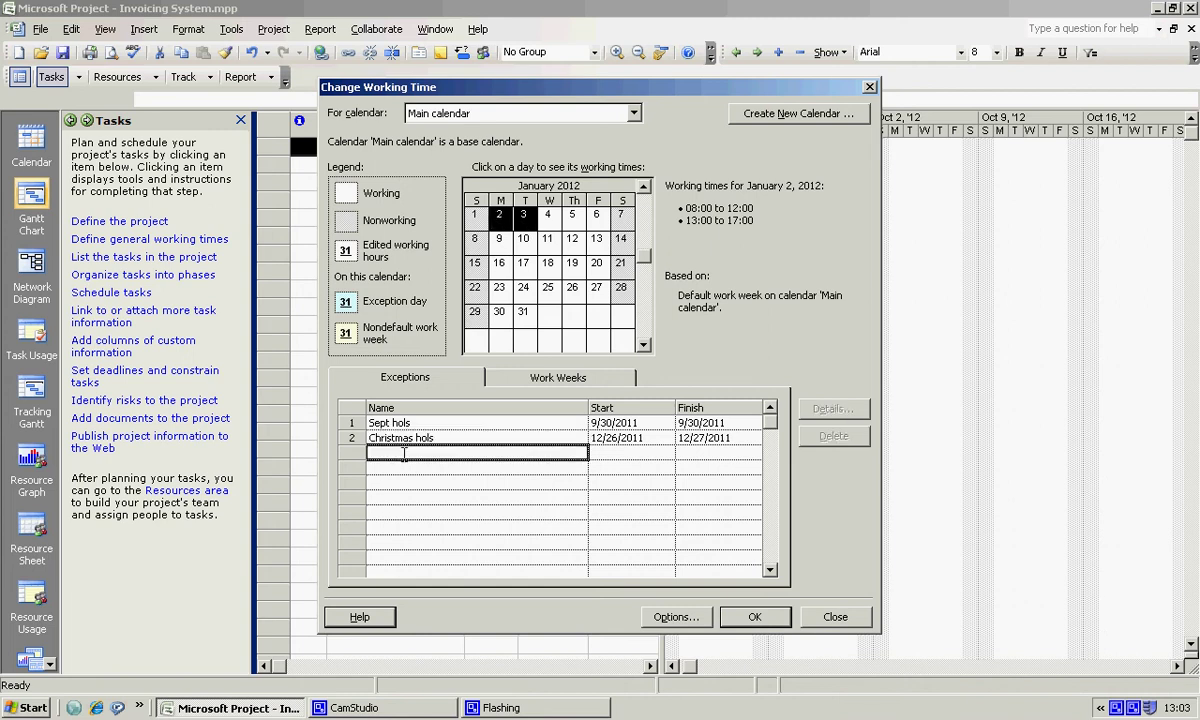
text(New )
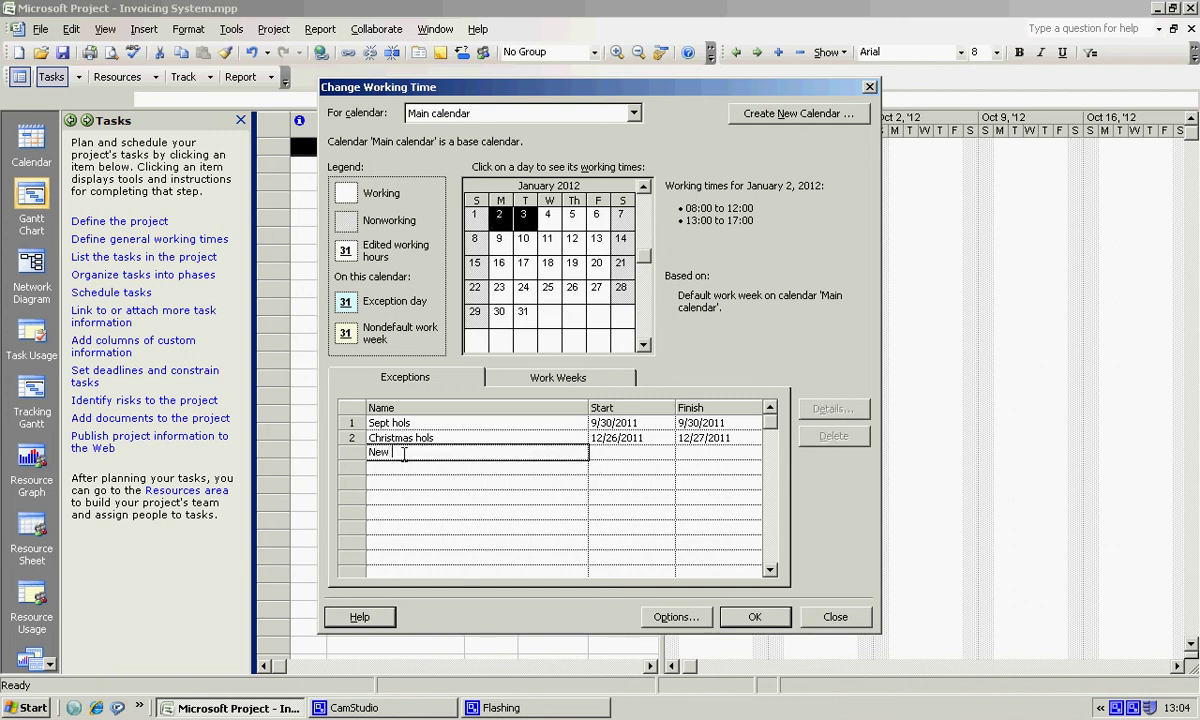
text(Year hols)
key(Return)
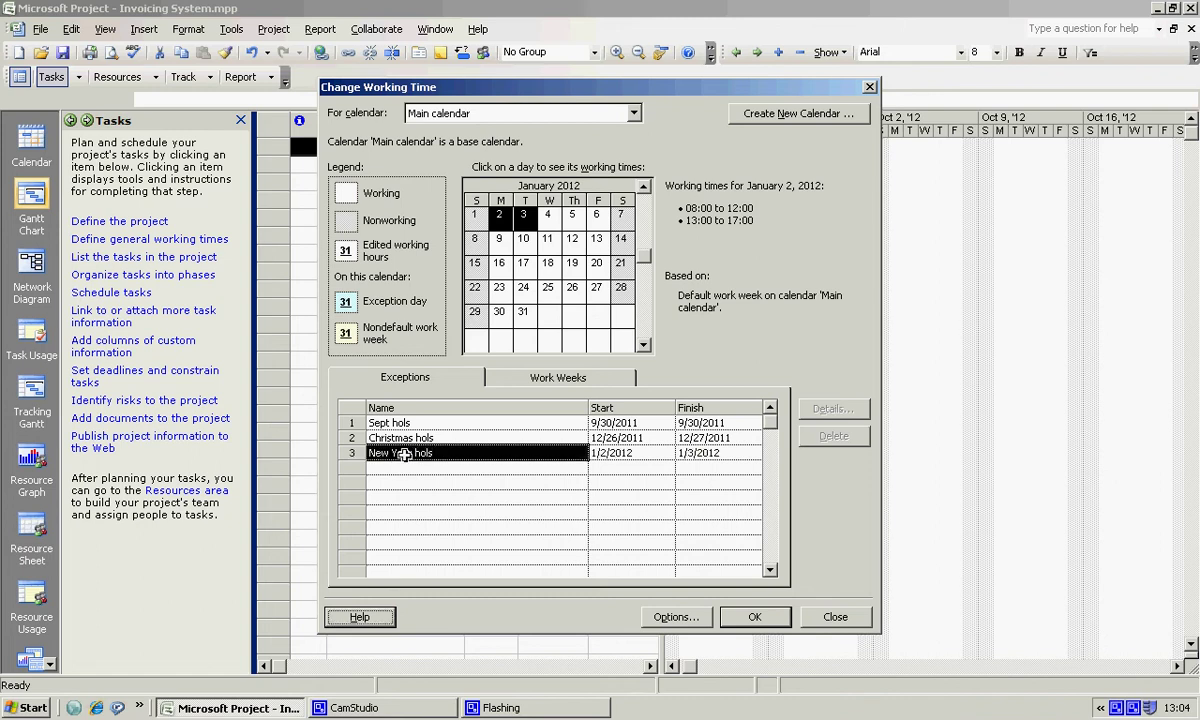
Step: Add a 'Spring break' exception covering April 2–6, 2012
click(646, 344)
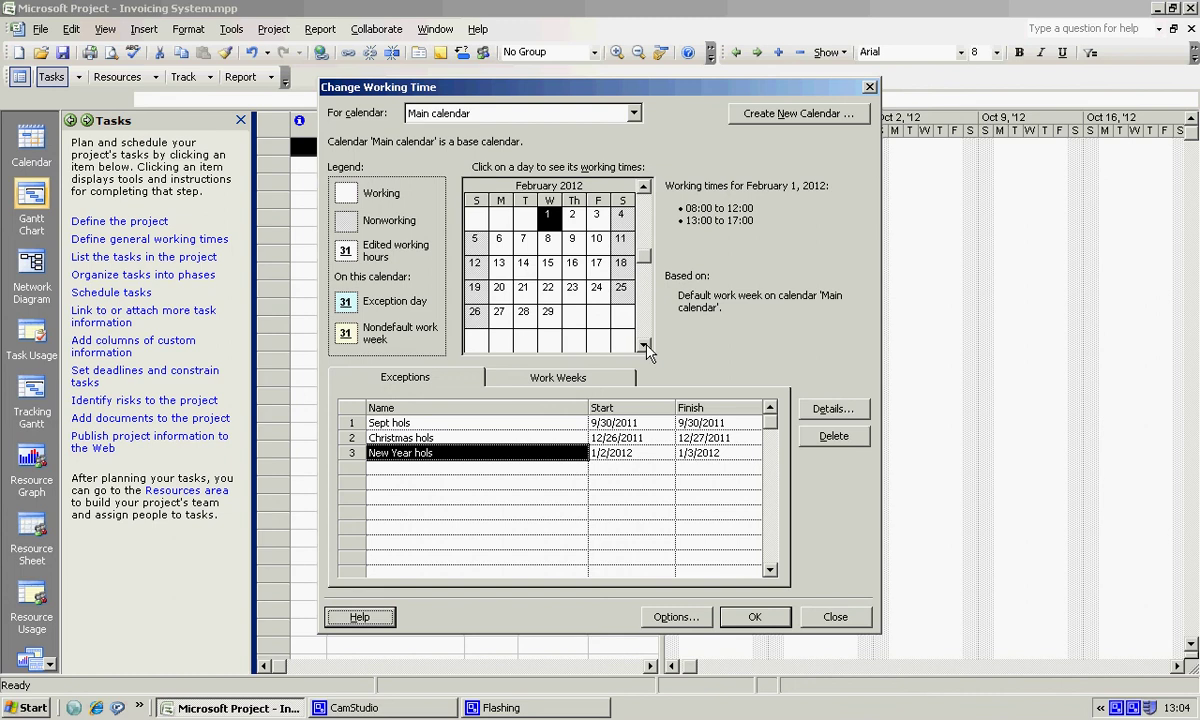
click(644, 344)
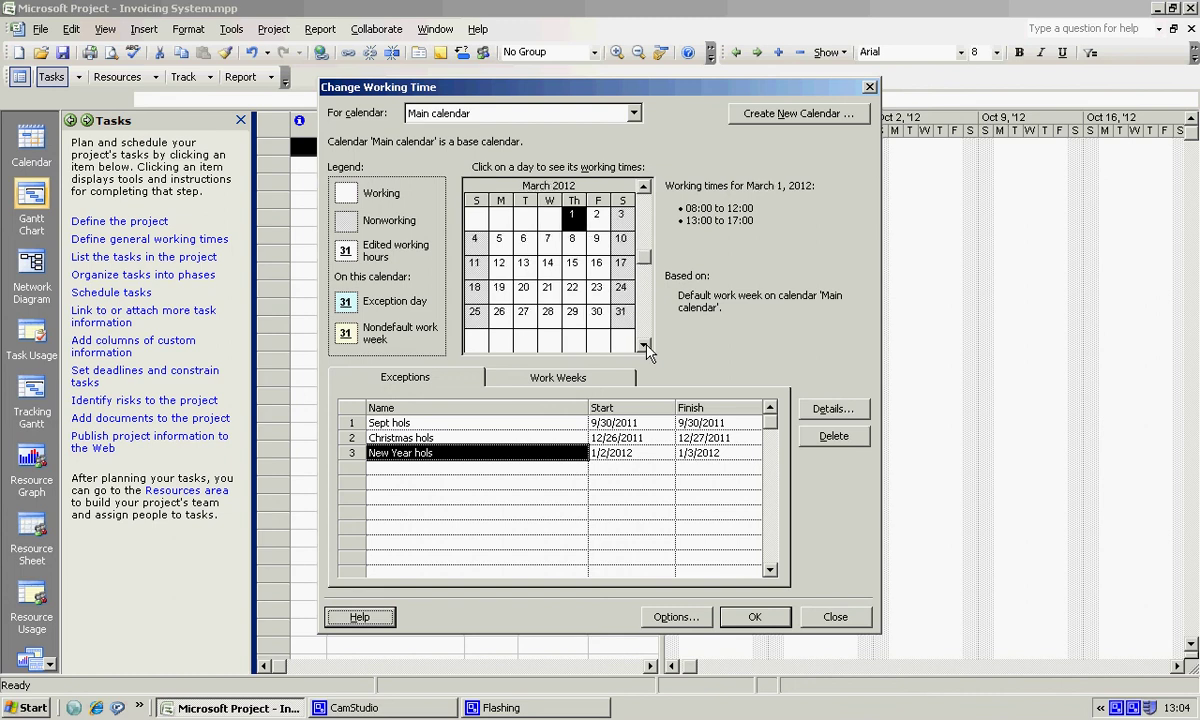
click(644, 344)
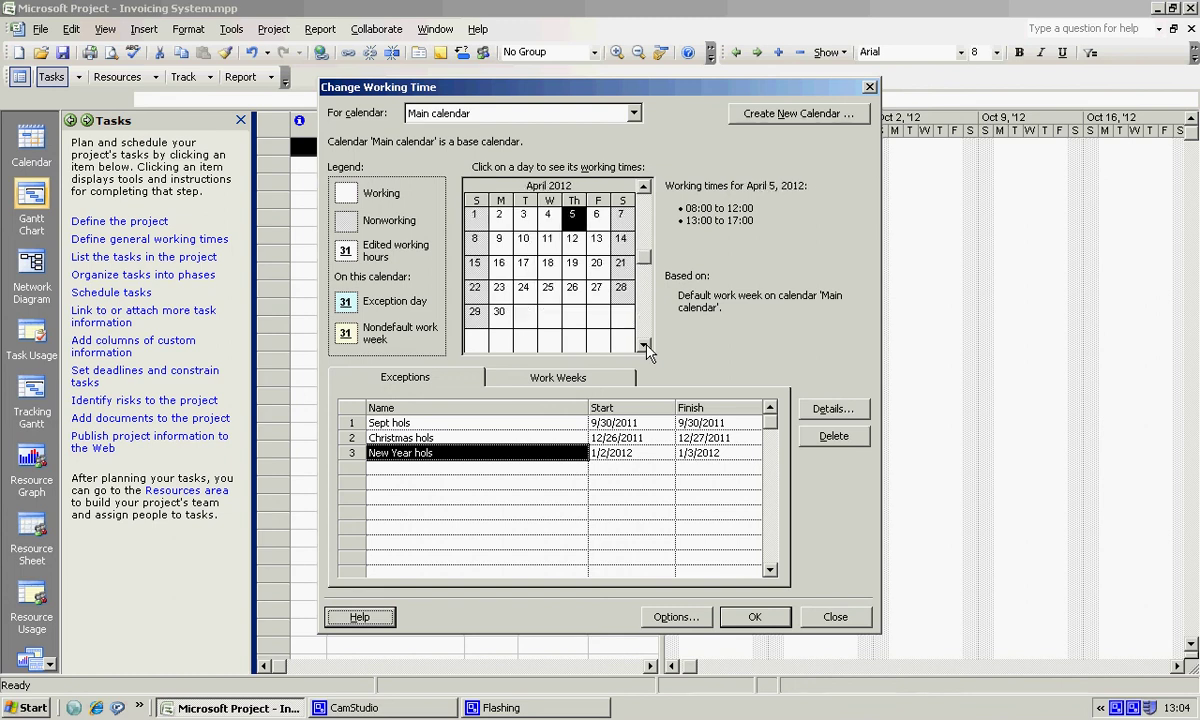
click(503, 221)
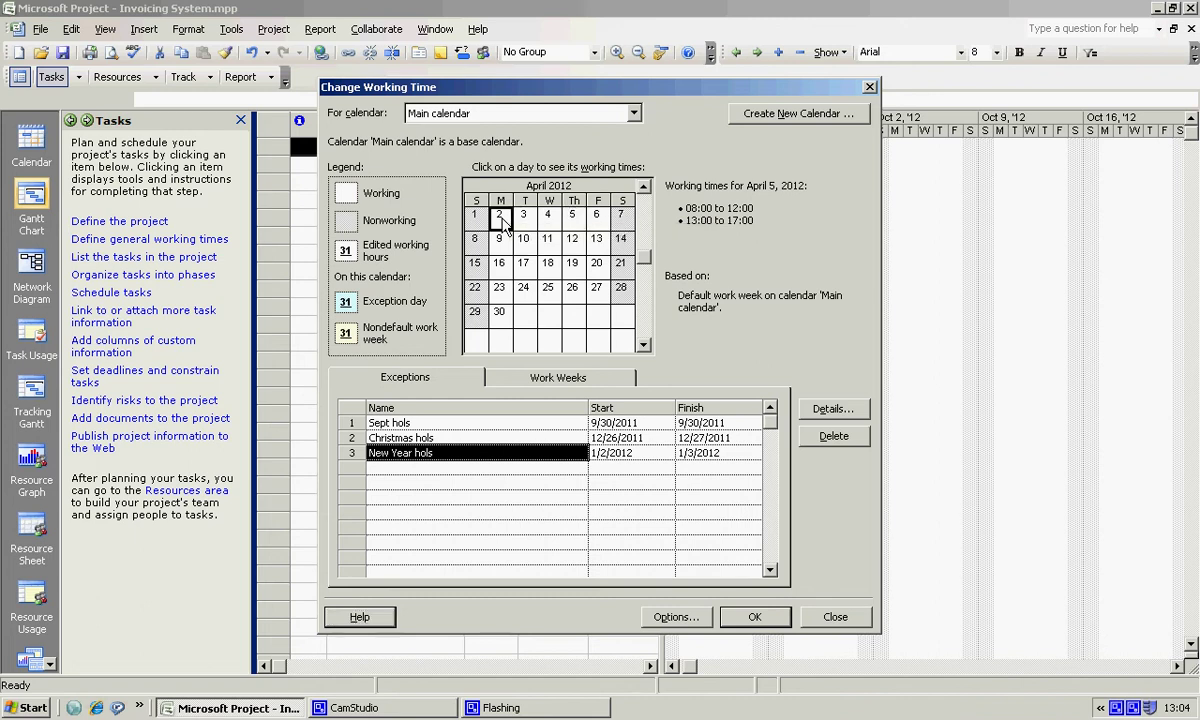
drag(505, 225, 590, 222)
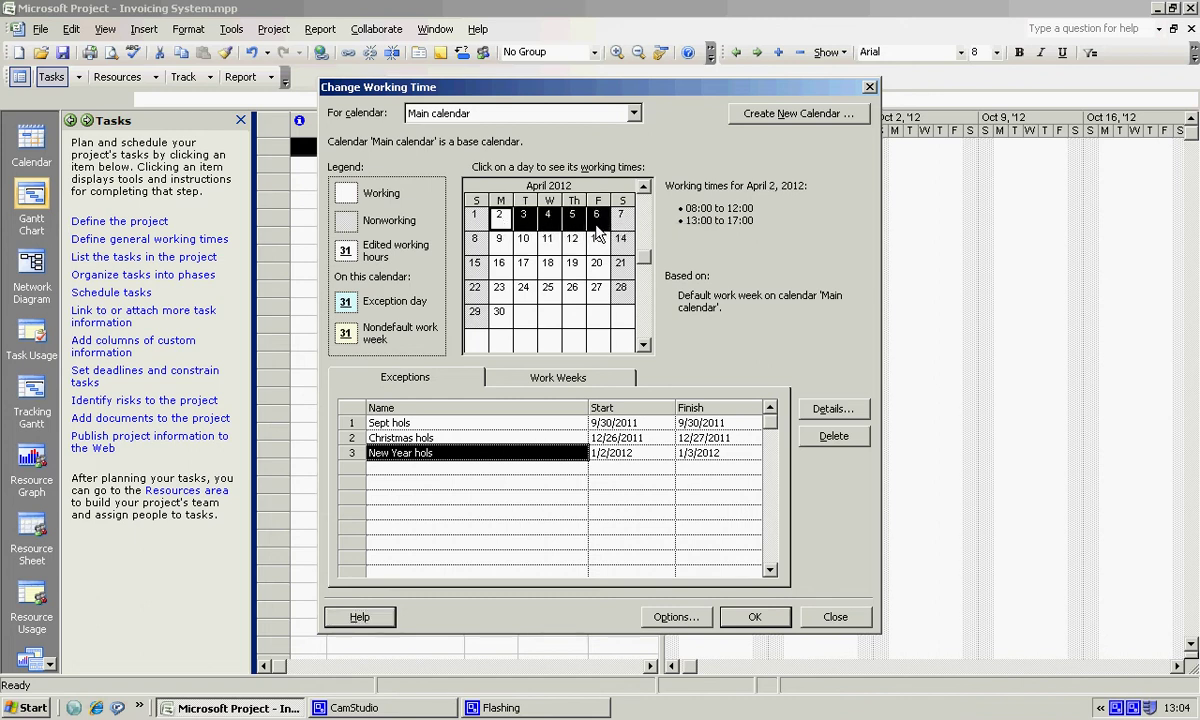
click(383, 467)
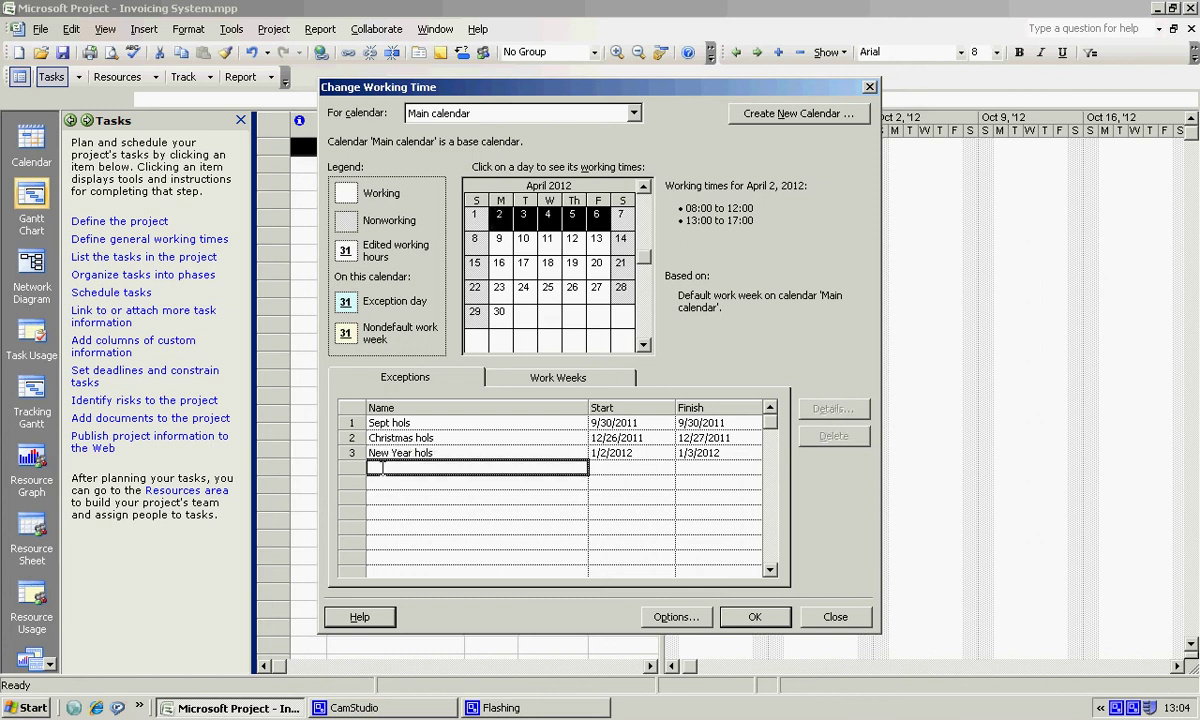
text(Sp)
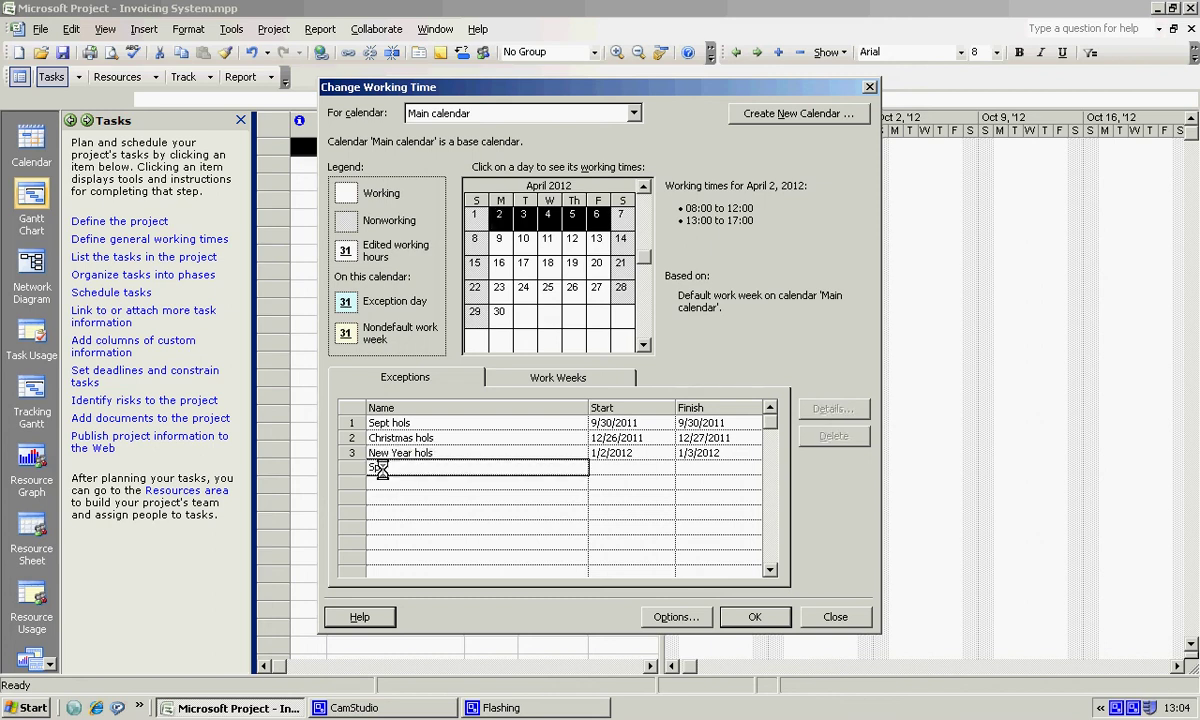
text(ring break)
key(Return)
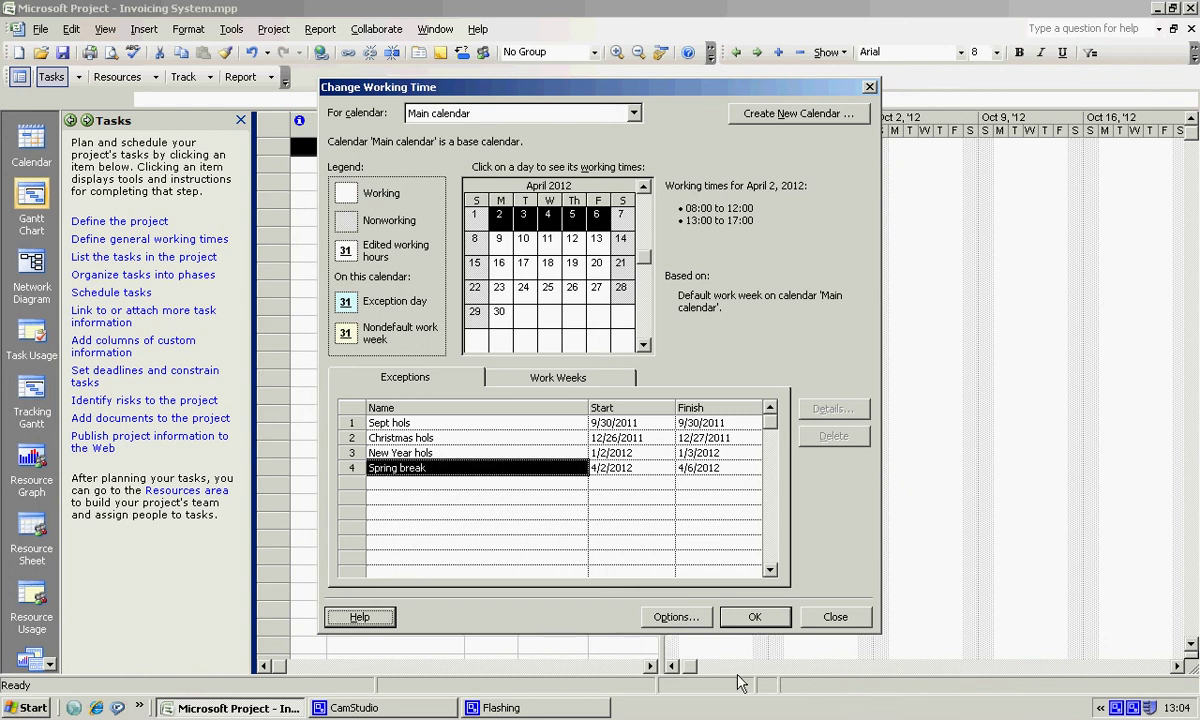
click(754, 617)
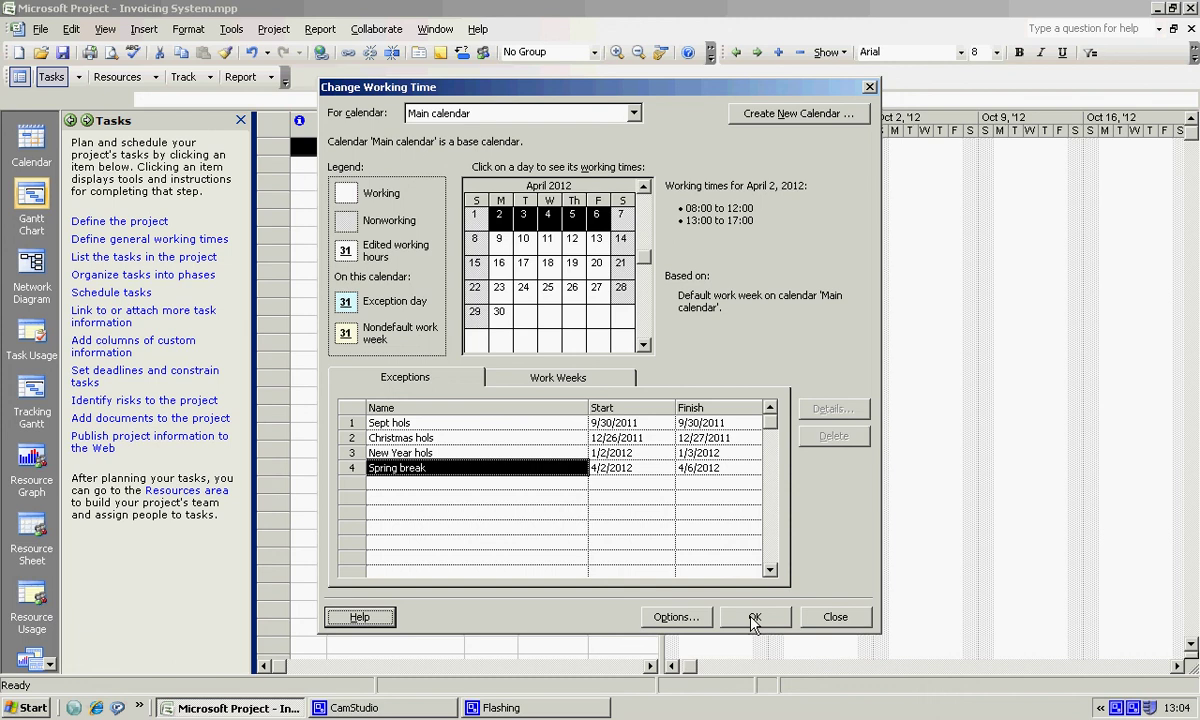
Step: Save the exceptions, then reopen working time for Main calendar and show its work weeks
click(754, 617)
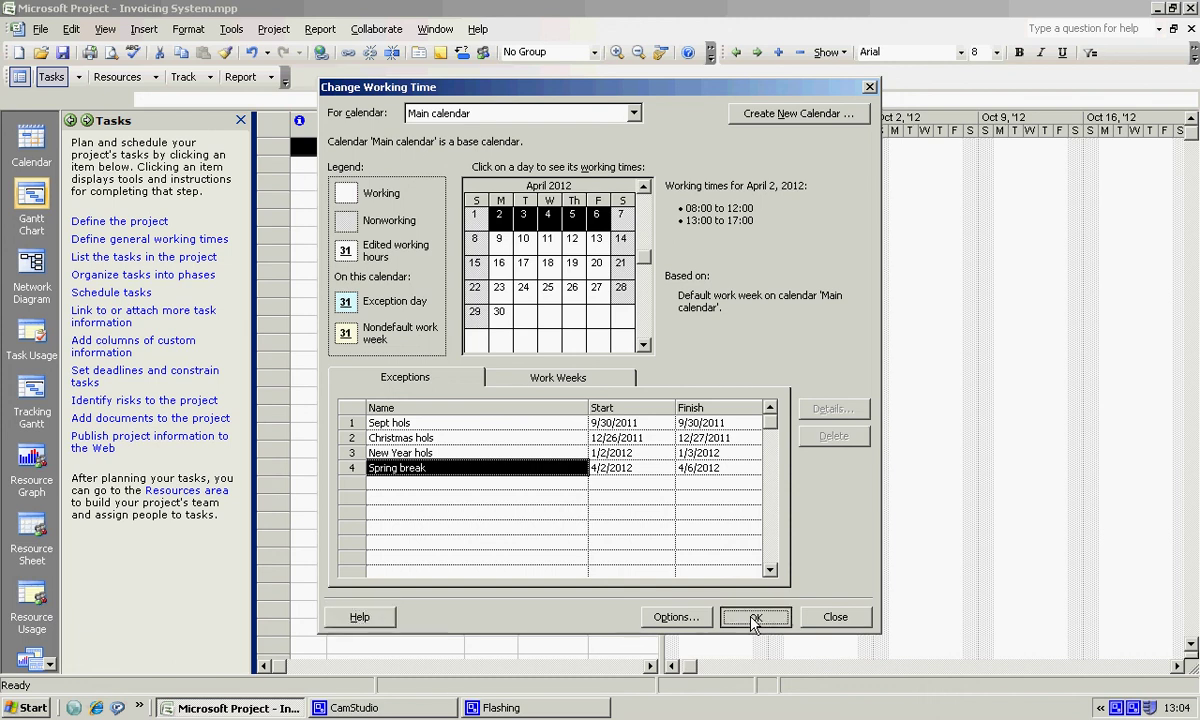
click(231, 29)
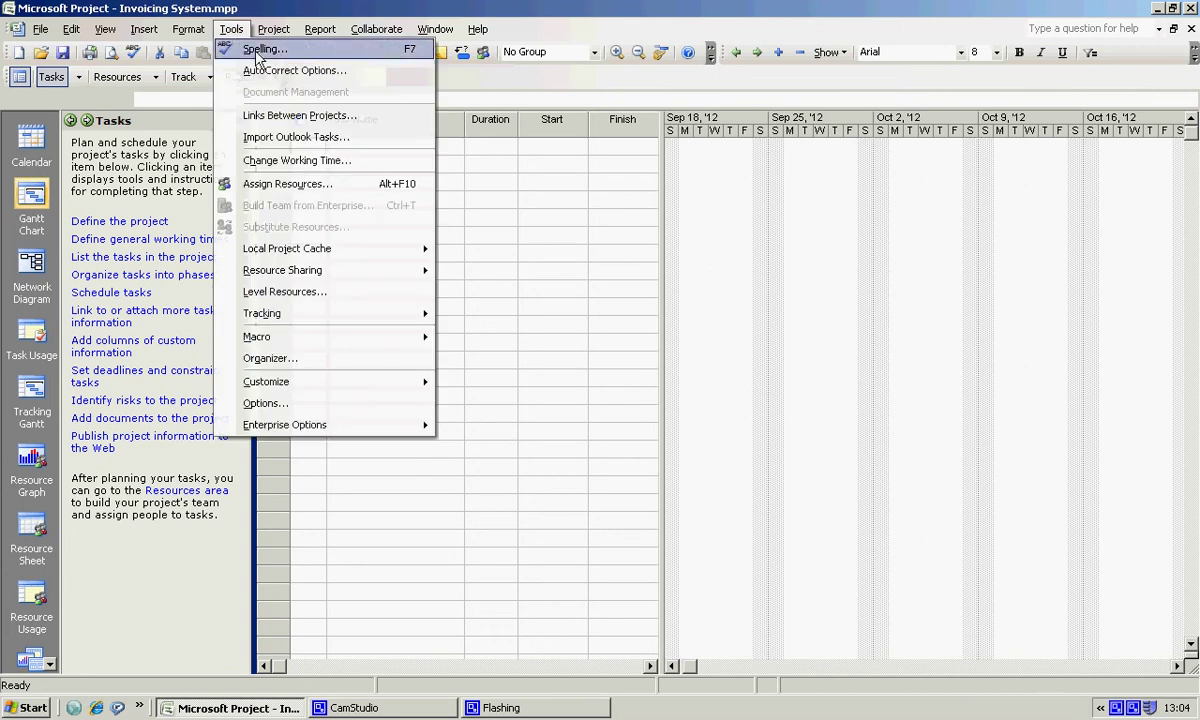
click(285, 158)
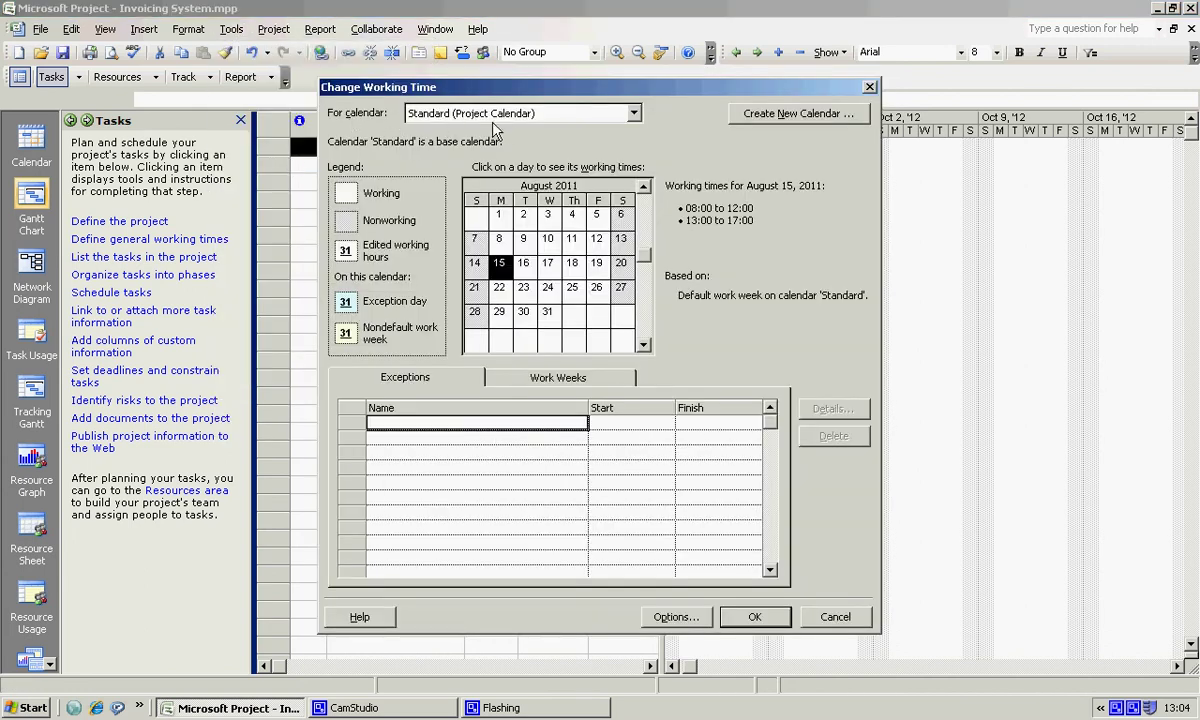
click(634, 114)
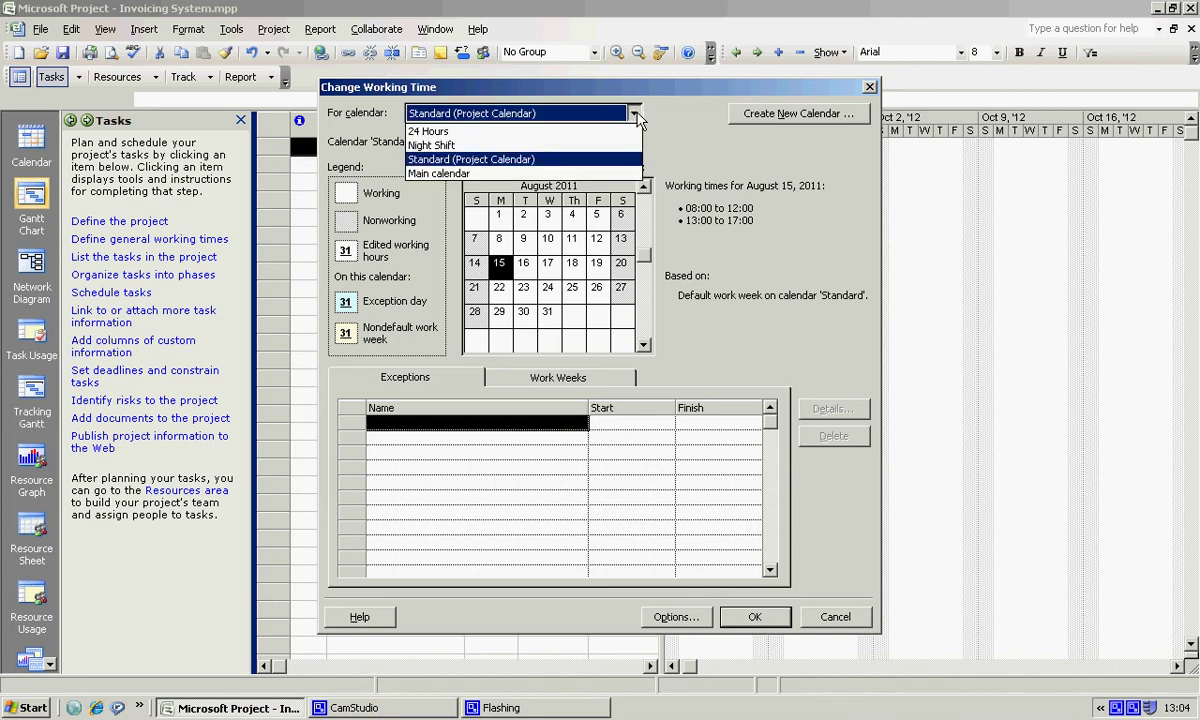
click(497, 175)
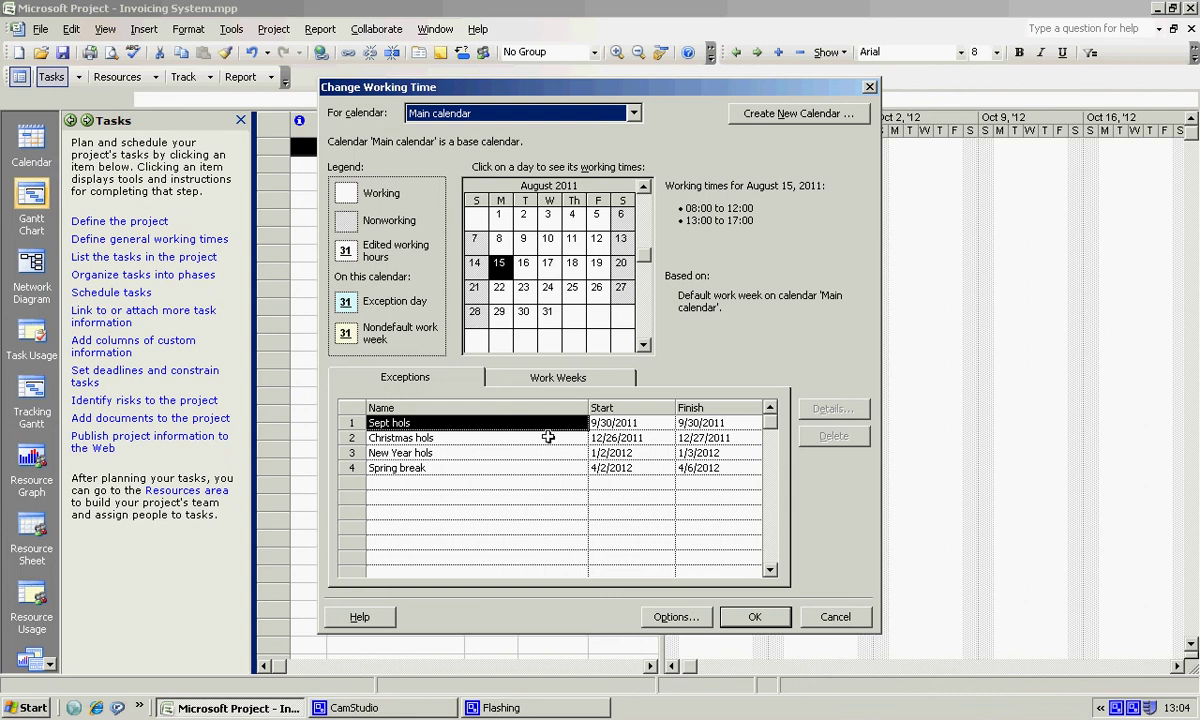
click(539, 387)
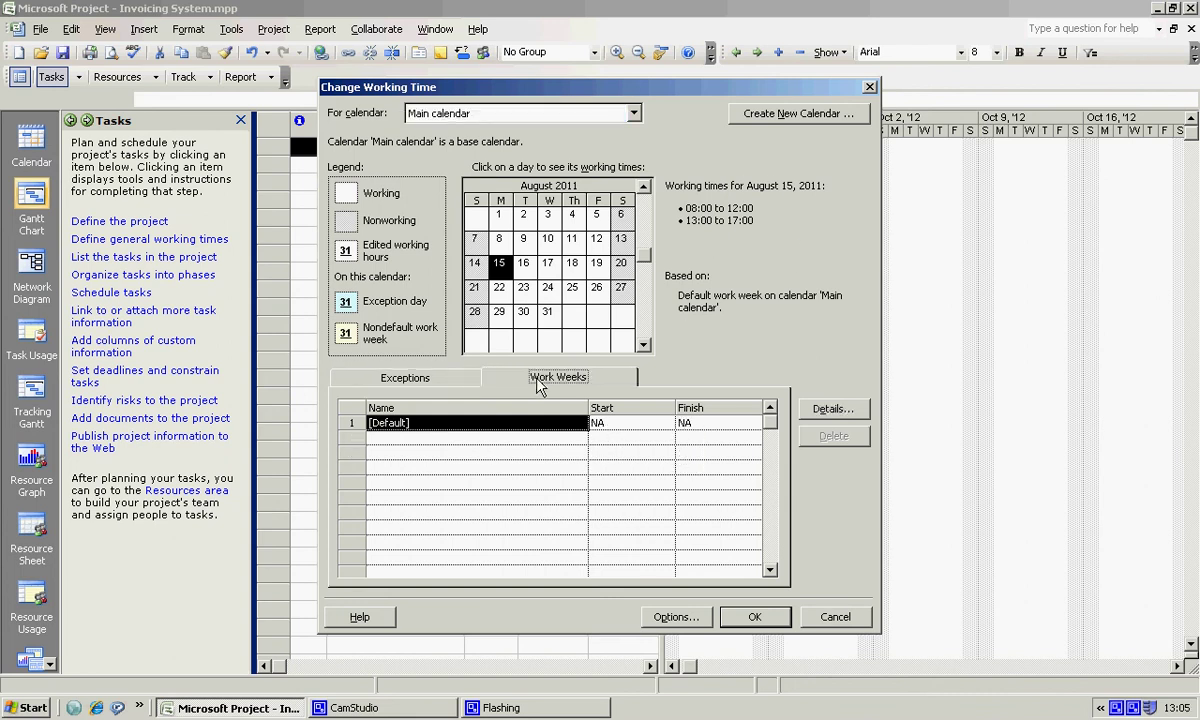
Step: Give Monday–Friday specific working times in the default work week, with a 09:00 morning start
click(833, 412)
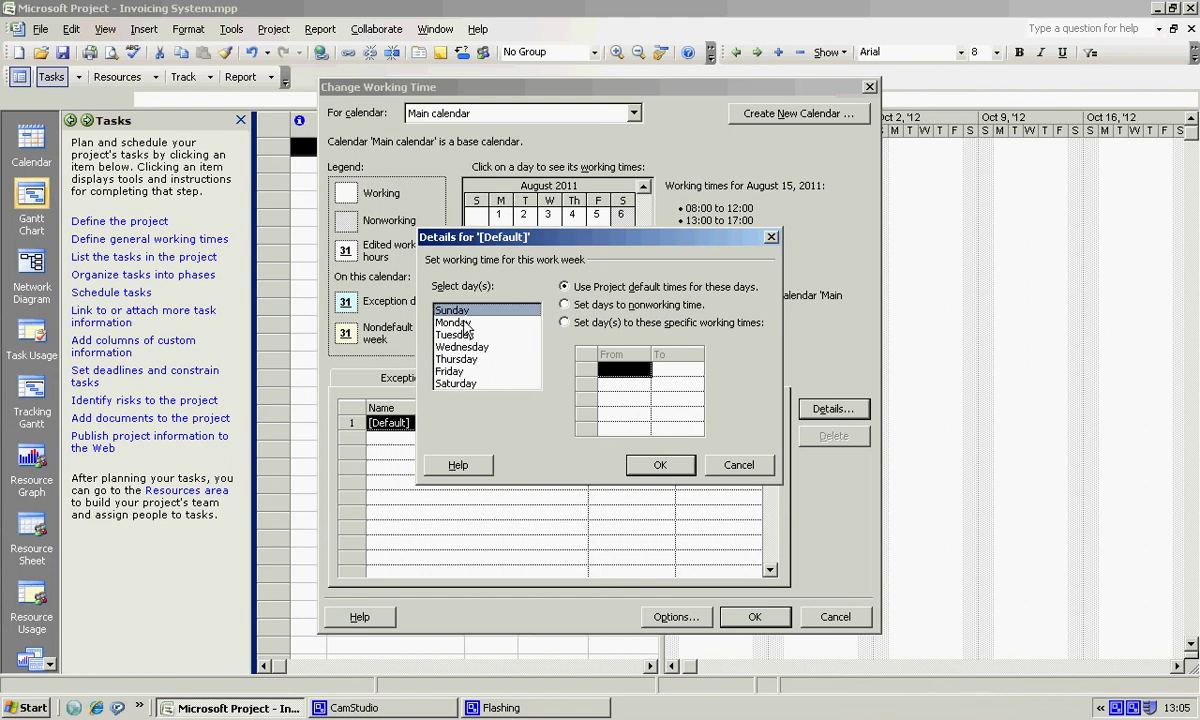
drag(463, 324, 468, 375)
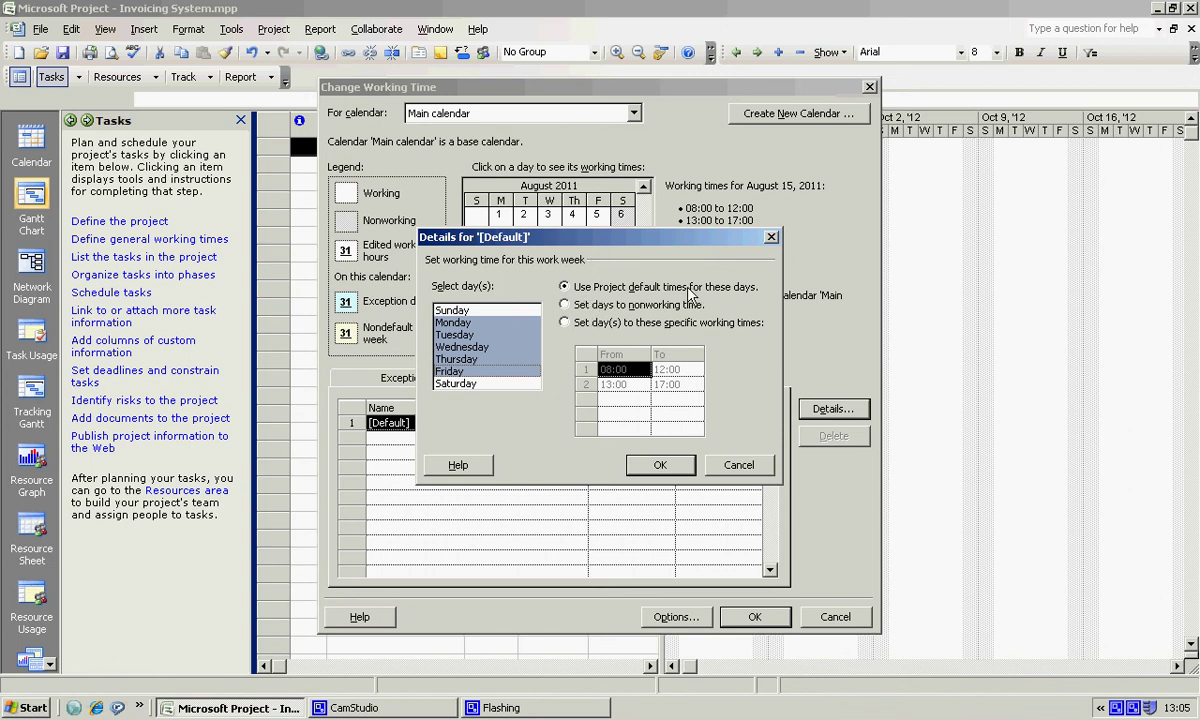
click(564, 322)
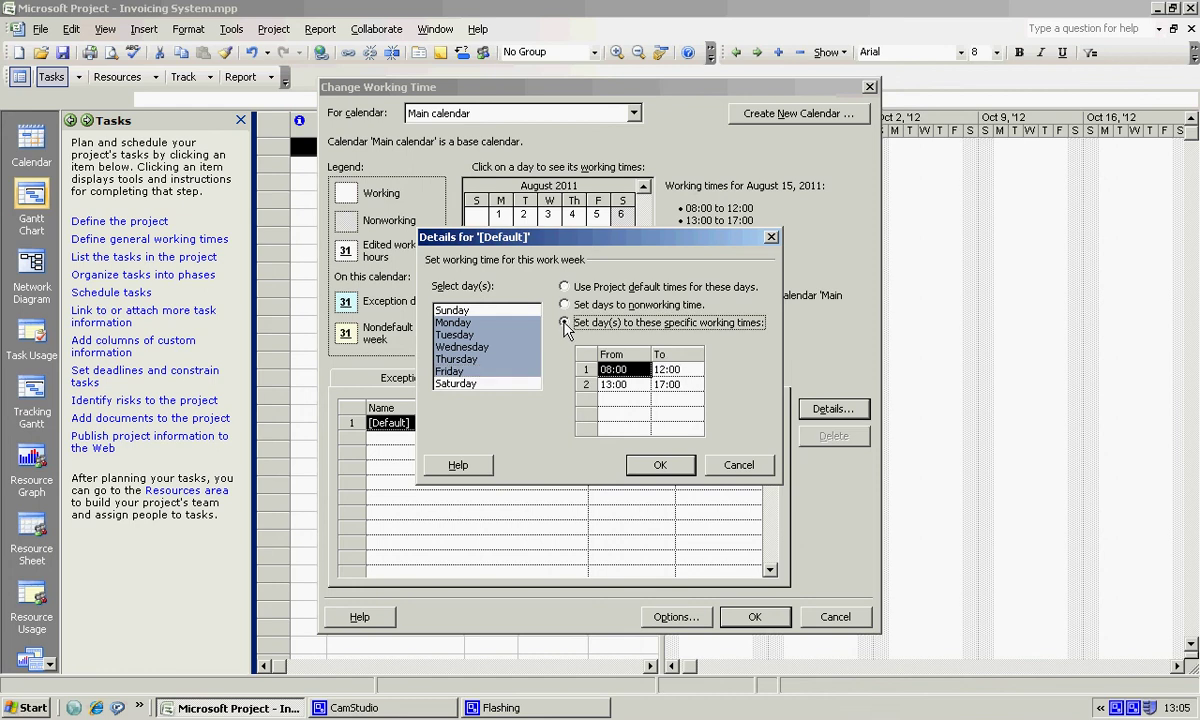
click(612, 384)
click(678, 369)
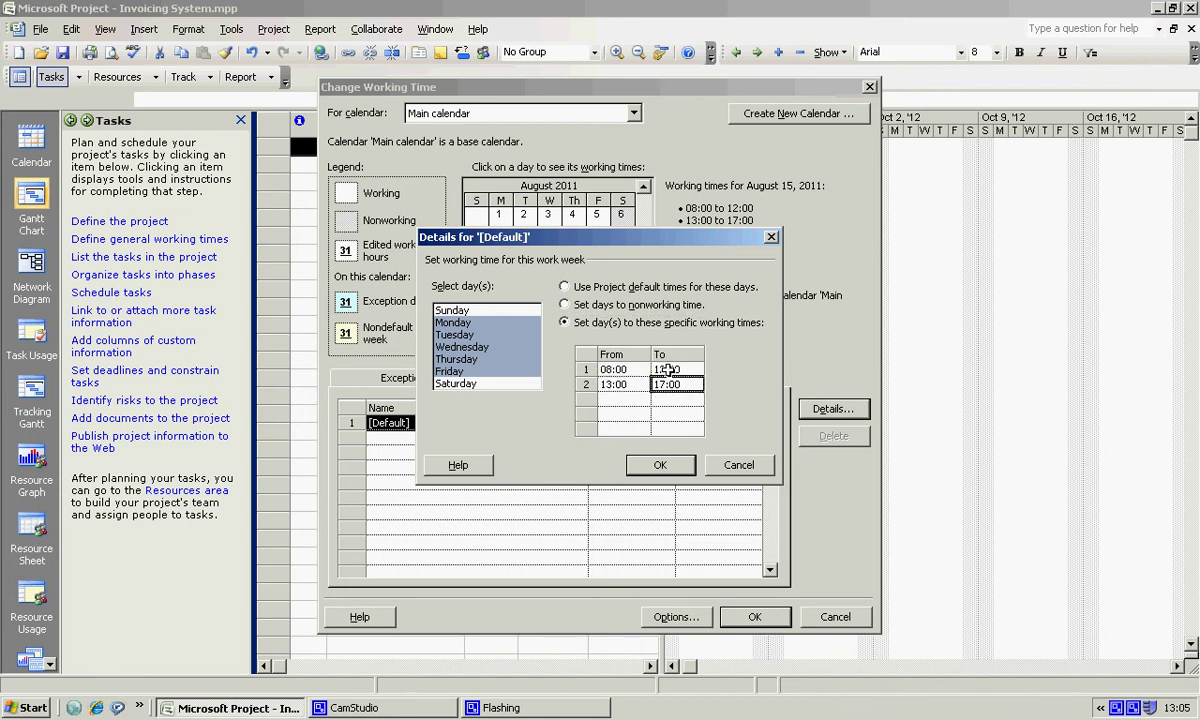
click(611, 369)
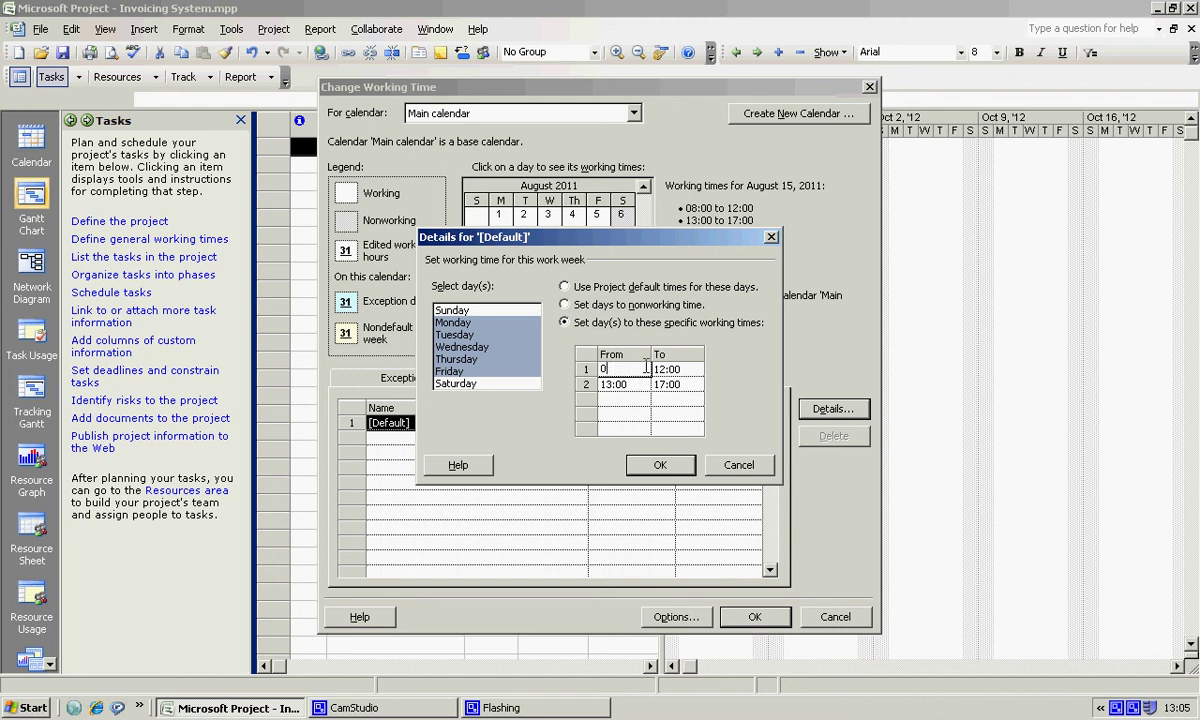
text(09:00)
key(Return)
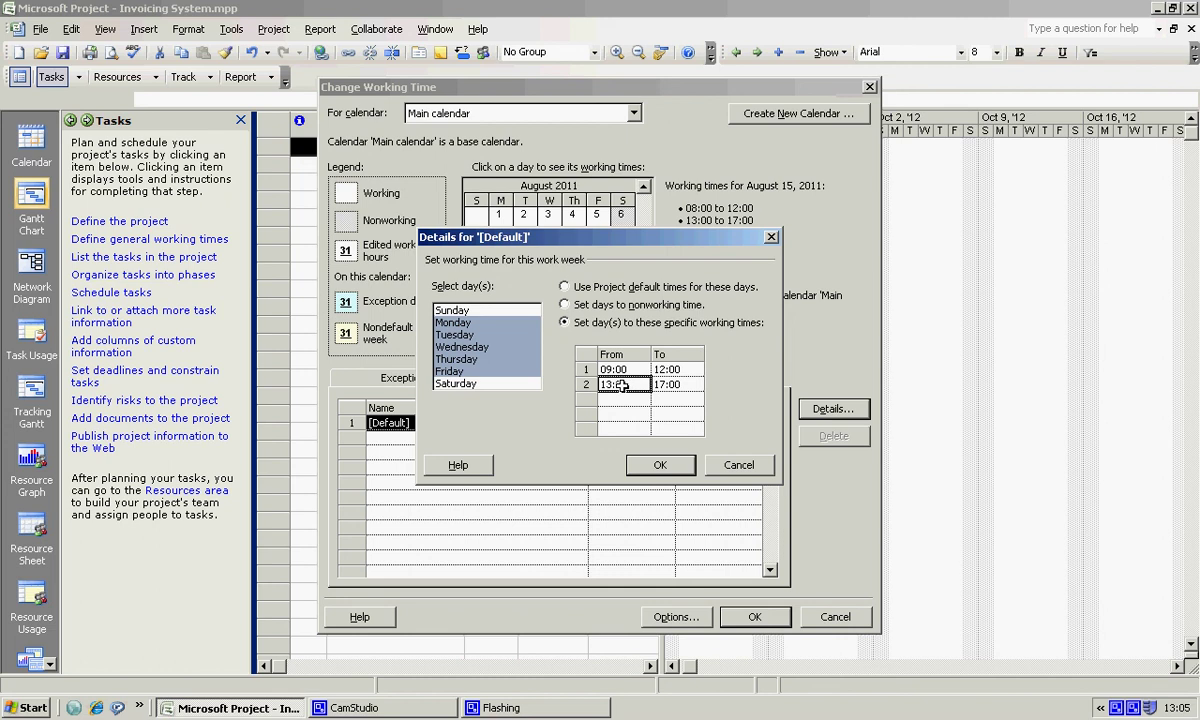
Step: Change the afternoon end time from 17:00 to 16:00 and apply the Monday–Friday hours
click(668, 385)
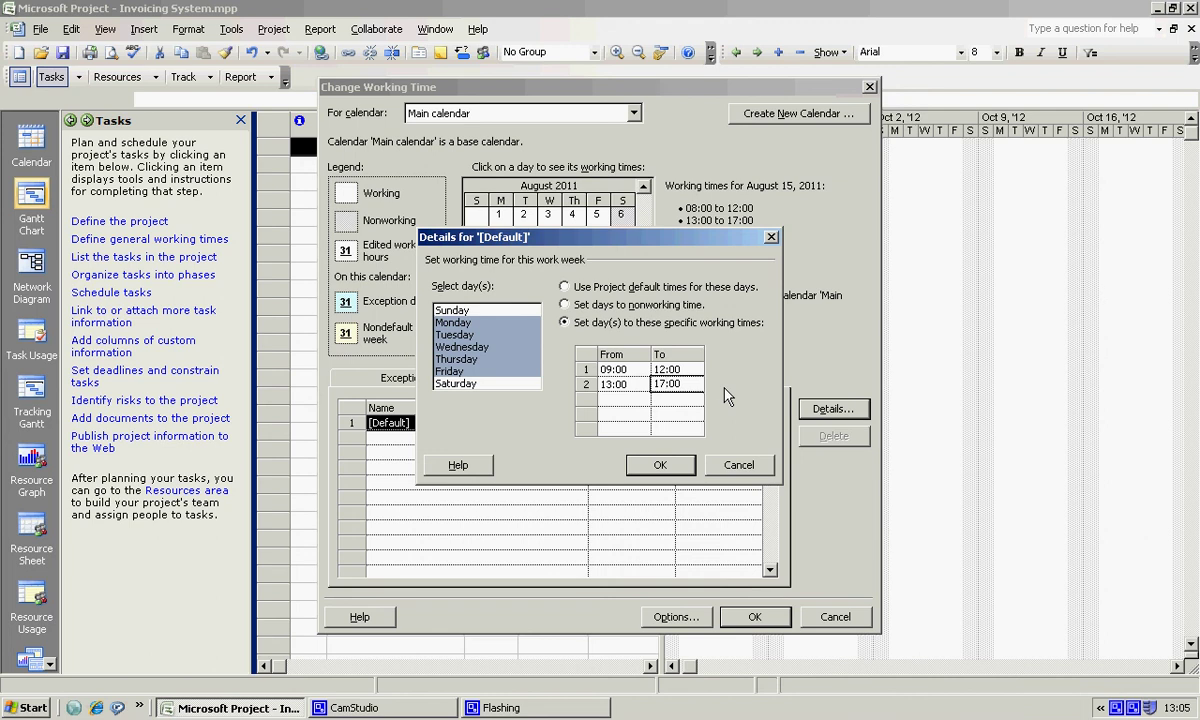
key(BackSpace)
text(6)
click(657, 470)
key(Return)
click(661, 466)
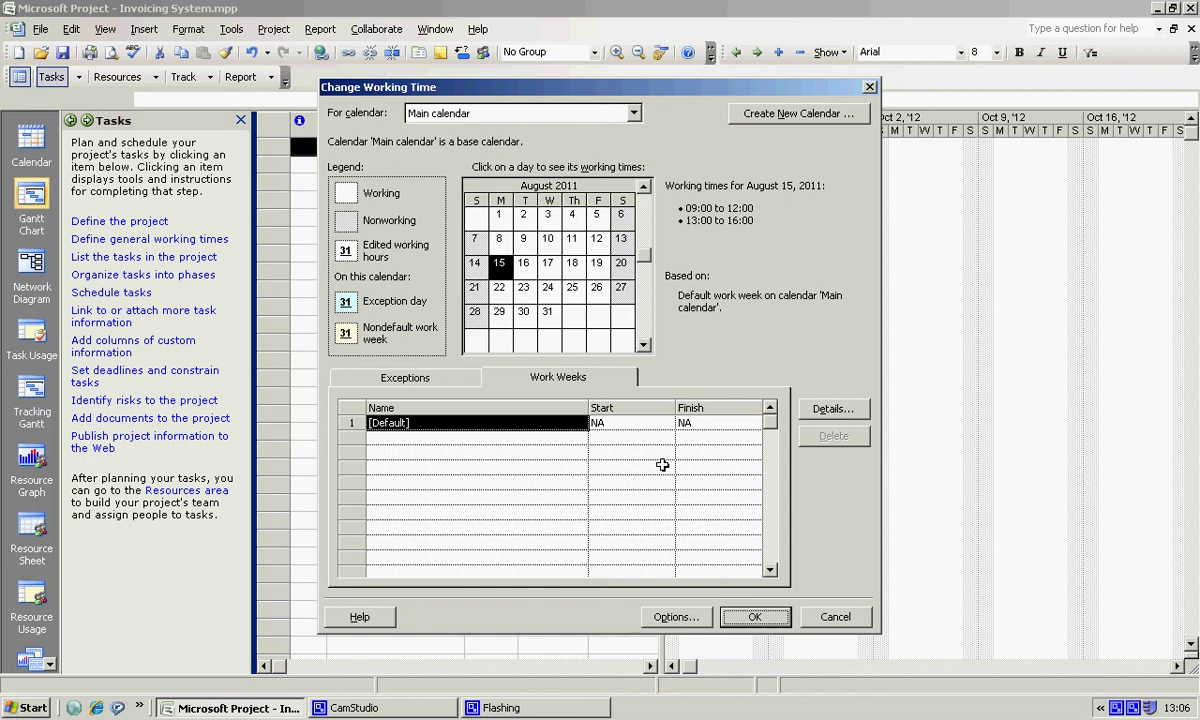
Step: Save the work week, reopen Change Working Time and check September 26, 2011's working times
click(756, 618)
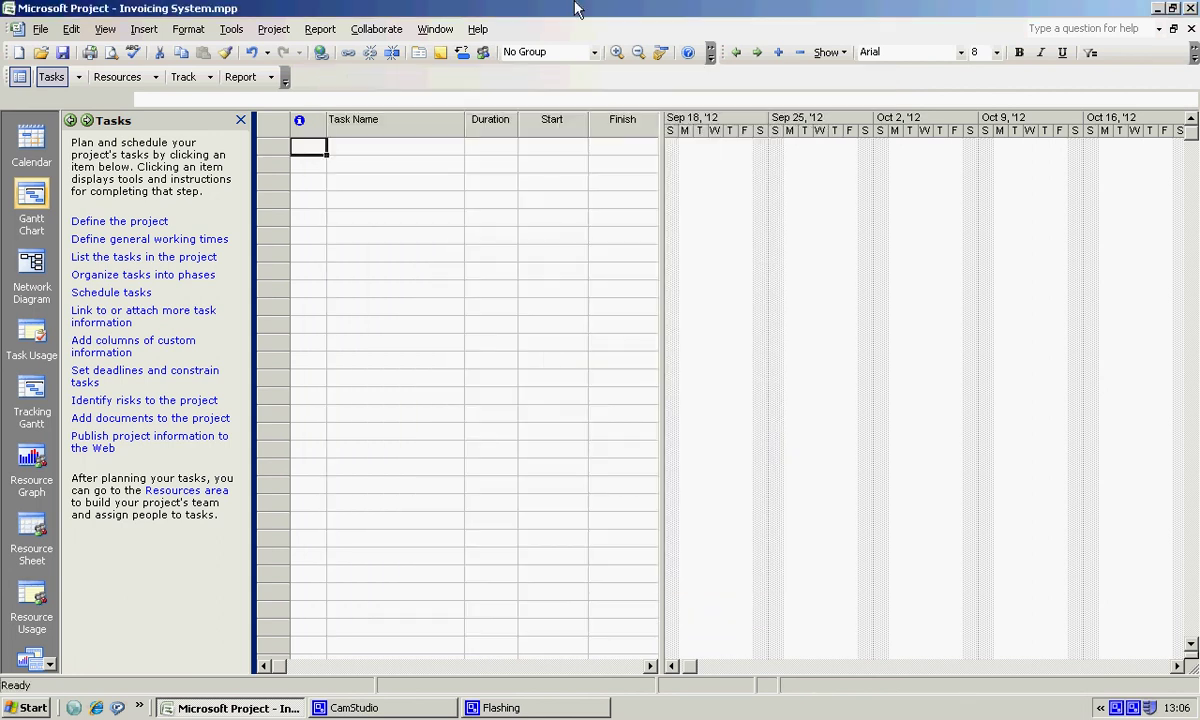
click(231, 29)
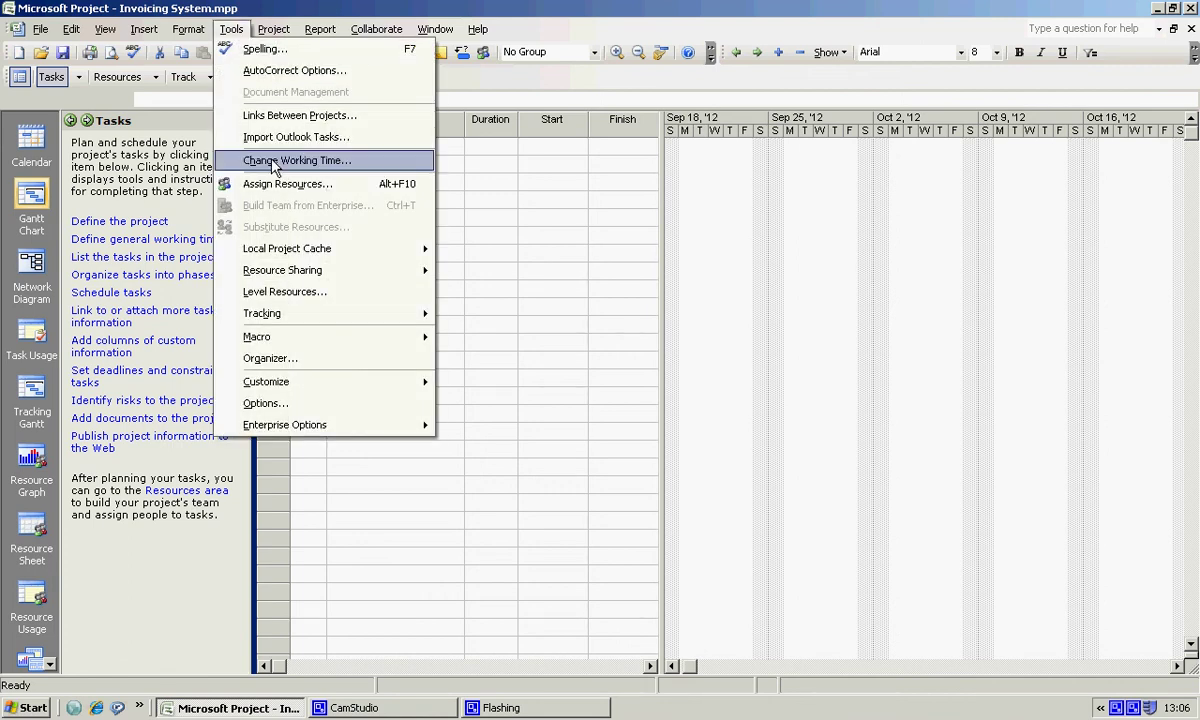
click(272, 163)
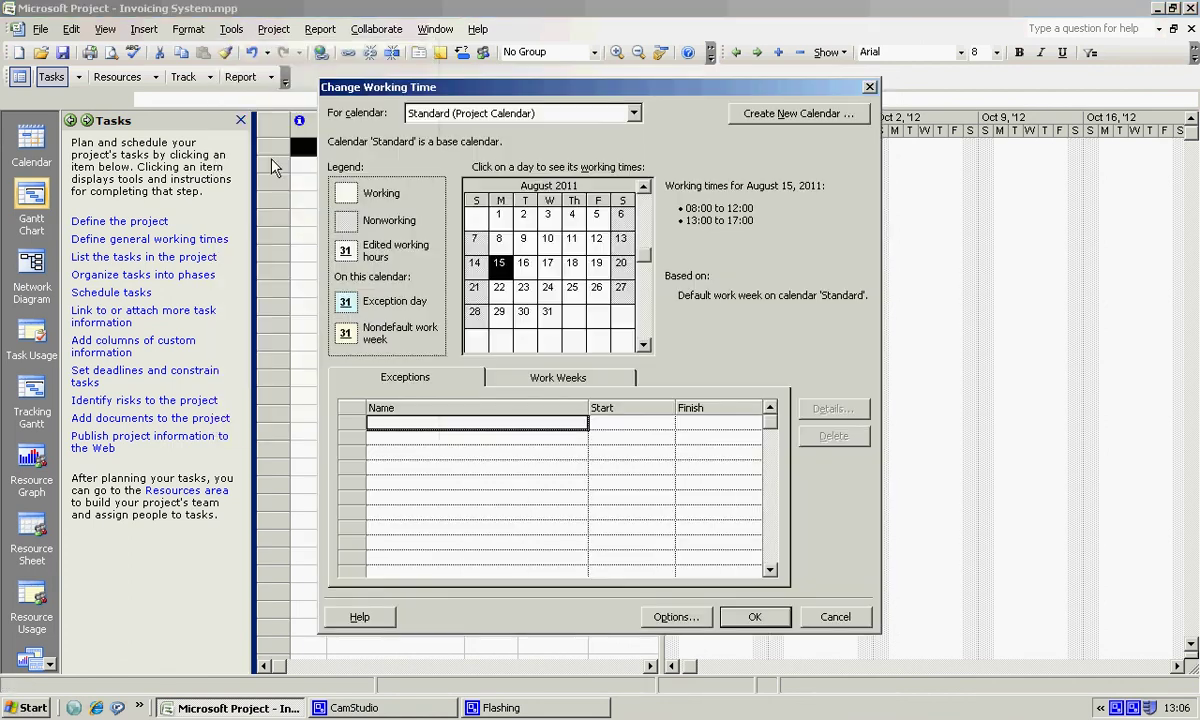
click(644, 345)
click(644, 345)
click(644, 345)
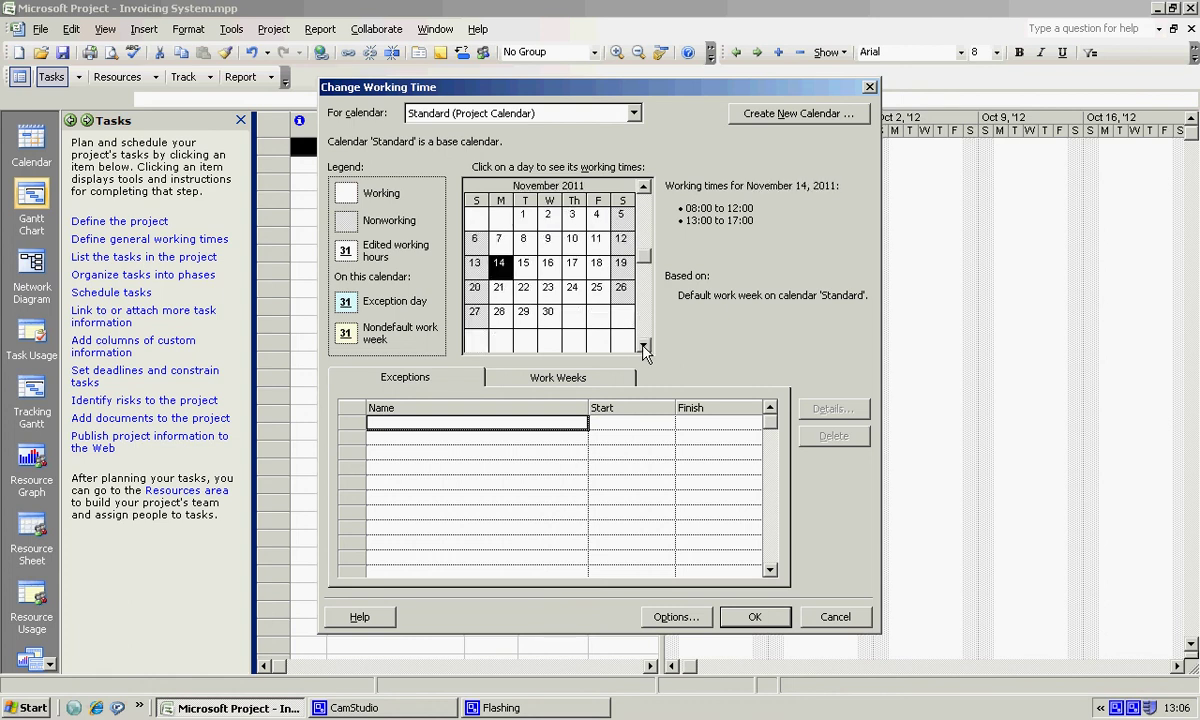
click(644, 188)
click(644, 190)
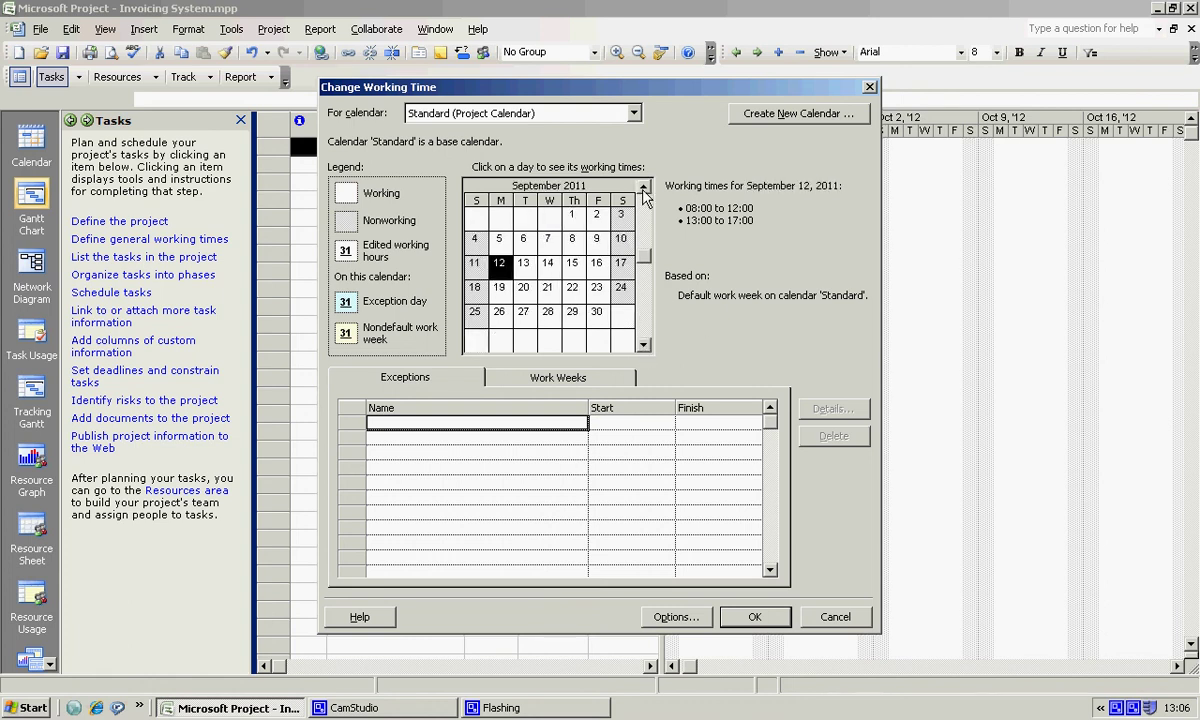
click(500, 314)
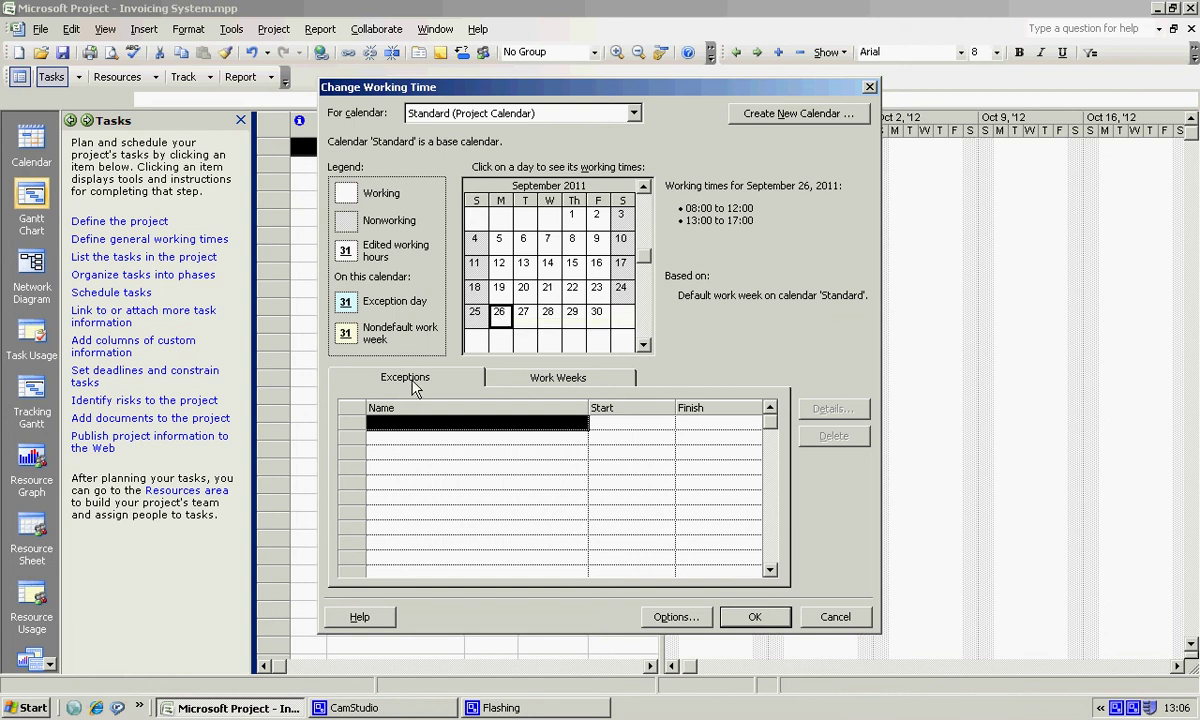
Step: Switch to Main calendar to review it, then close the working time settings
click(635, 114)
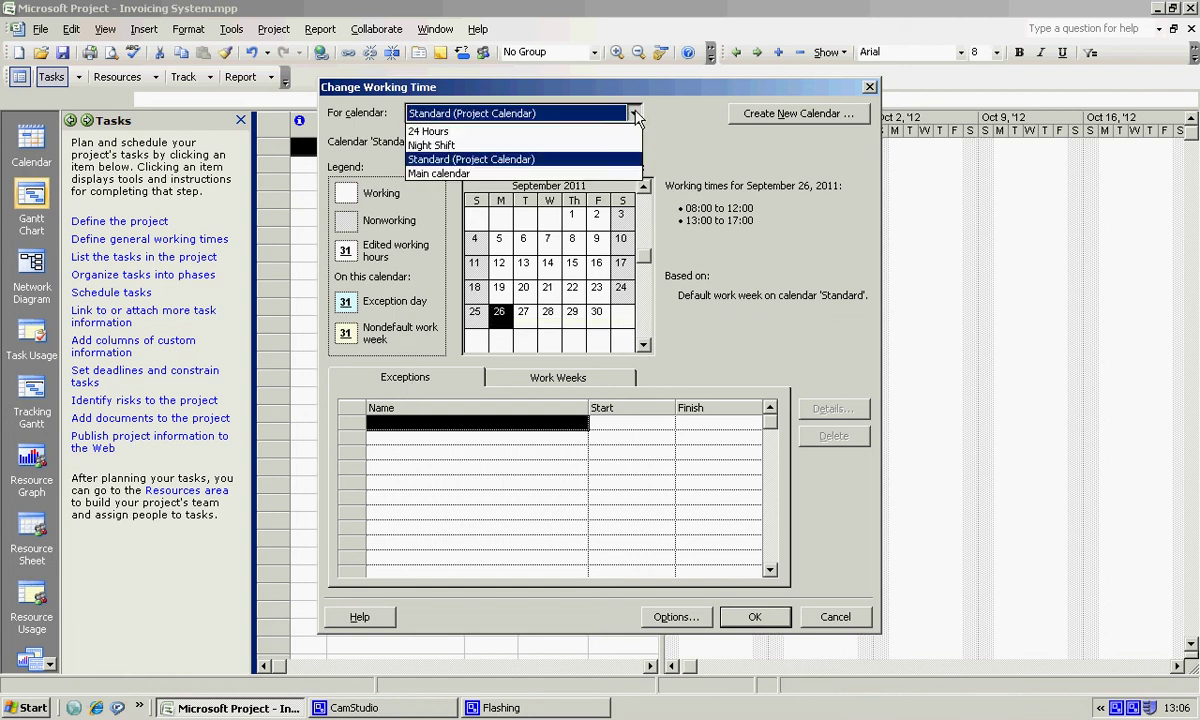
click(586, 175)
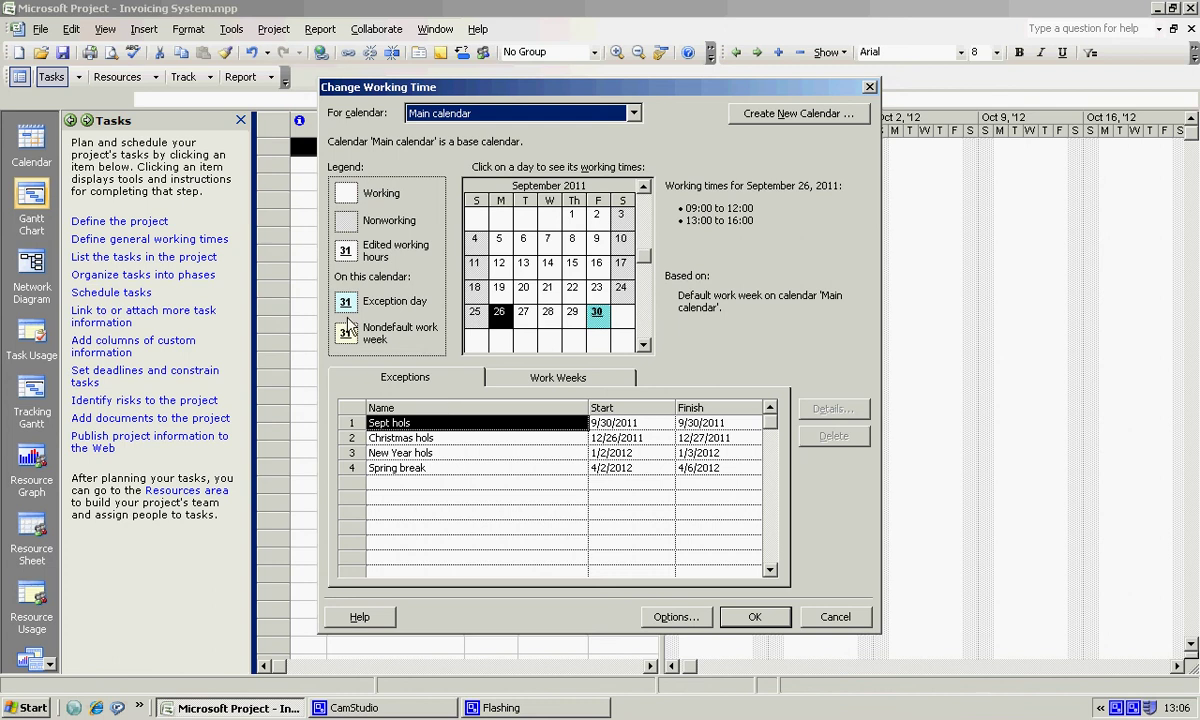
click(762, 620)
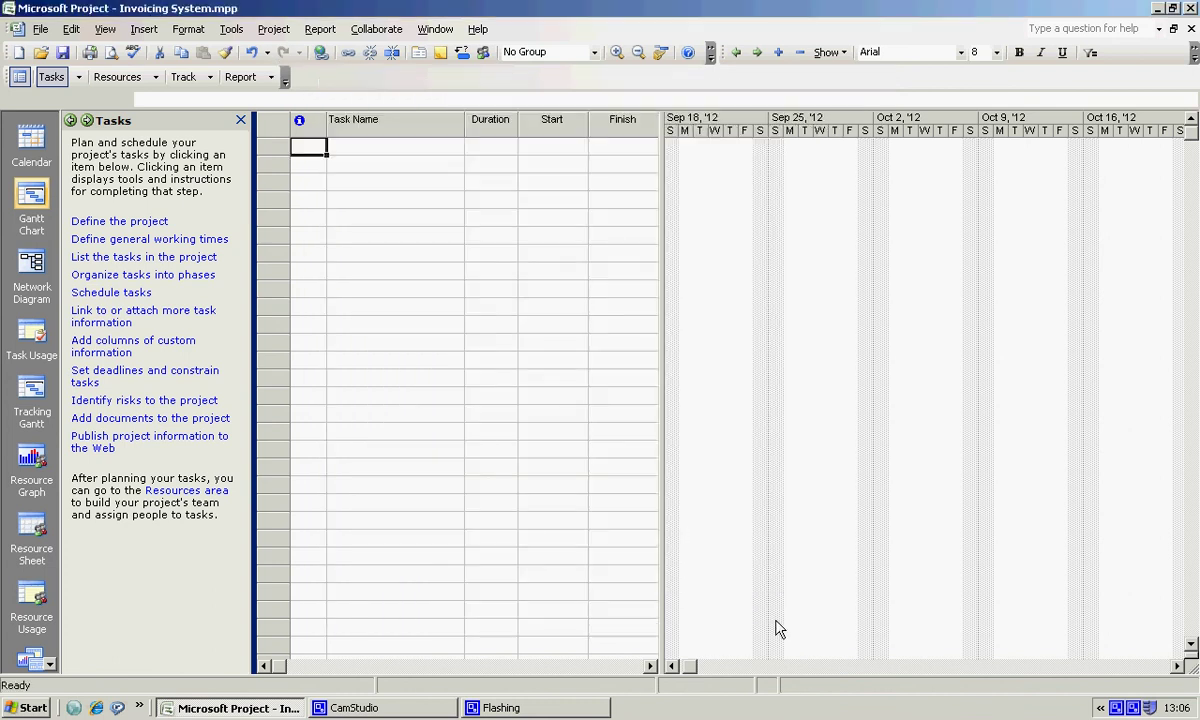
Step: Open the Calendar options and set the default start time to 09:00
click(233, 29)
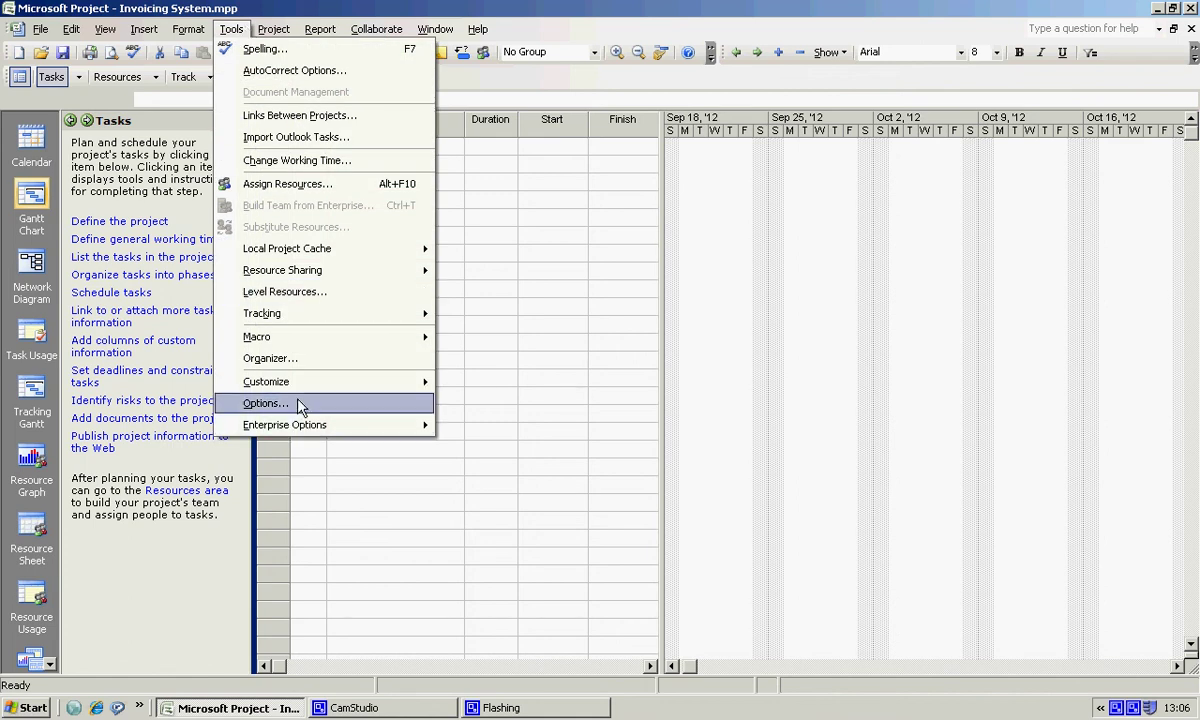
click(300, 406)
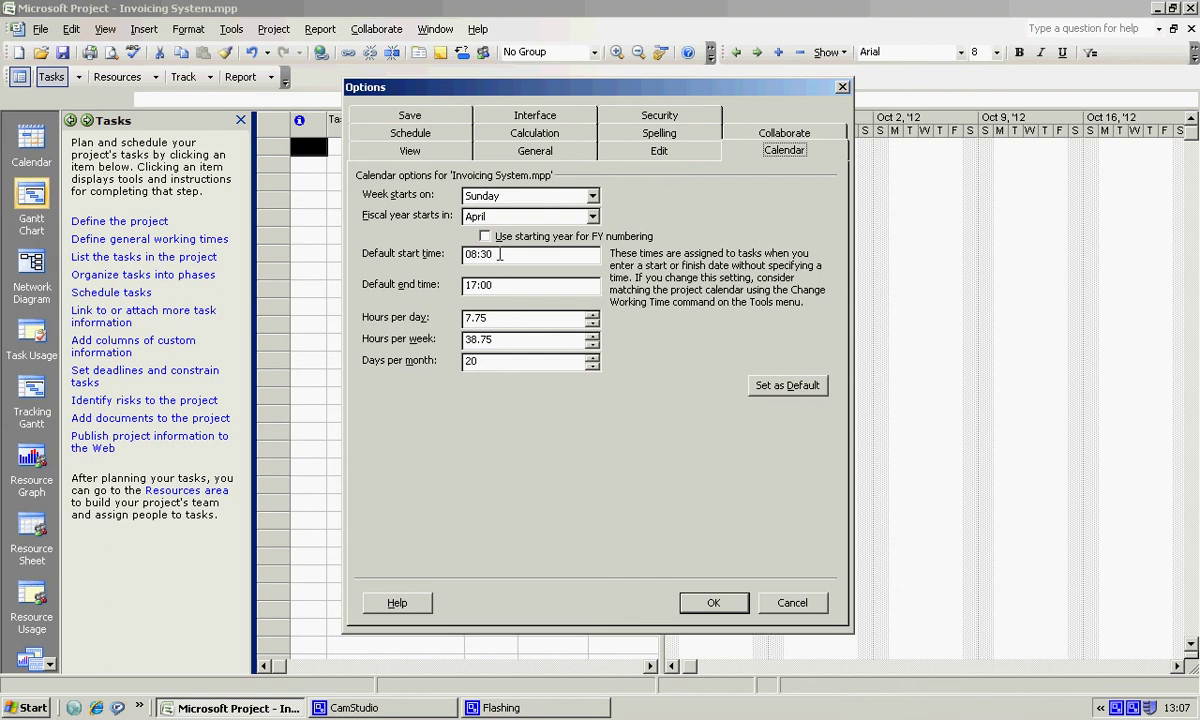
drag(500, 254, 476, 254)
text(5)
double_click(474, 254)
text(09:00)
Step: Set the default end time to 16:00, 6 hours per day and 30 hours per week
double_click(474, 285)
text(16)
drag(490, 317, 455, 320)
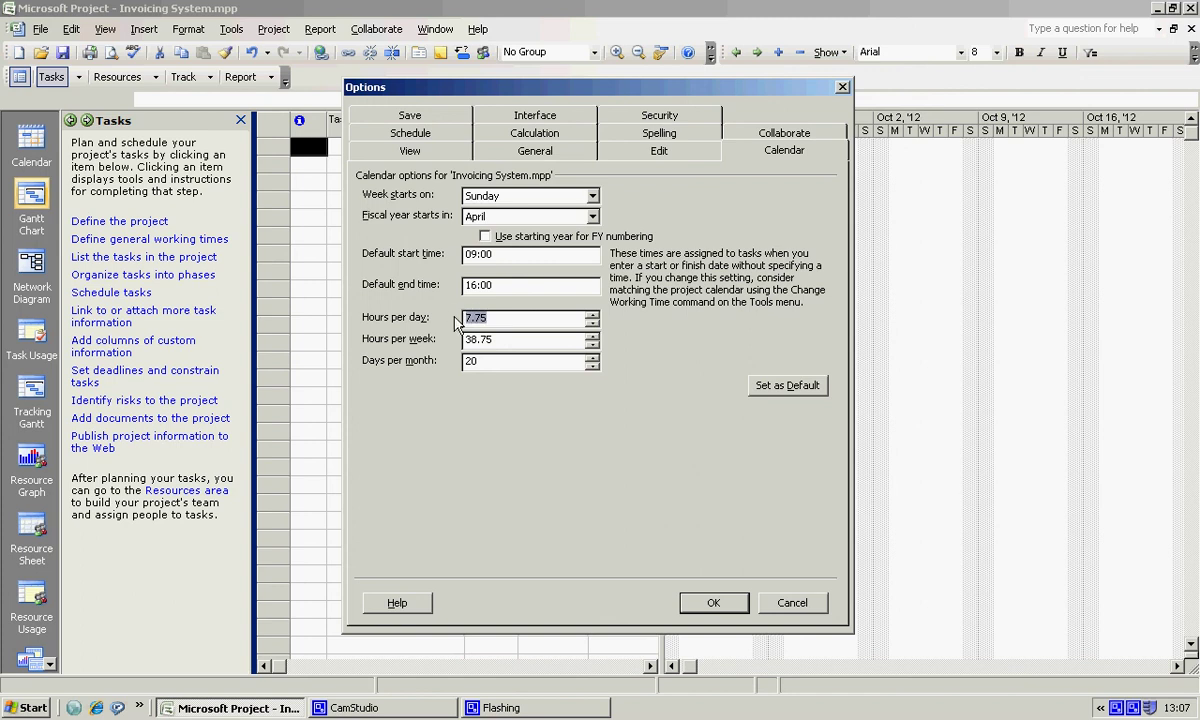
text(6)
key(Tab)
text(30)
Step: Confirm the 09:00–16:00 defaults with 6 hours per day and 30 per week
click(714, 603)
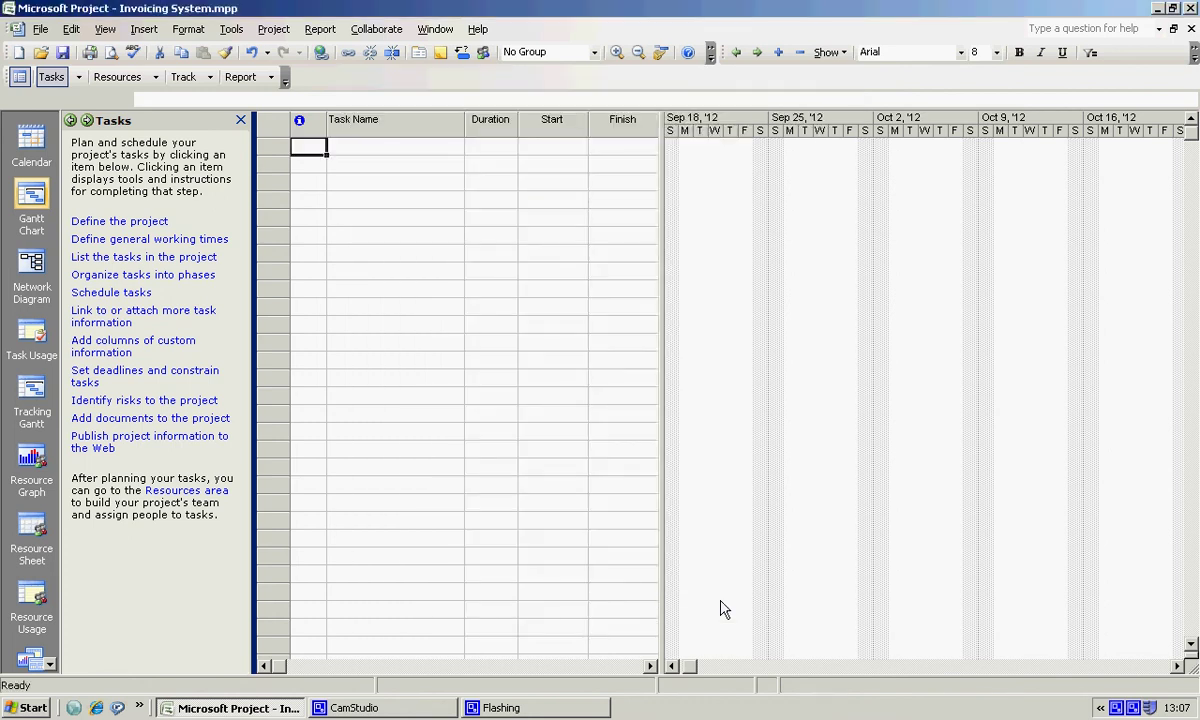